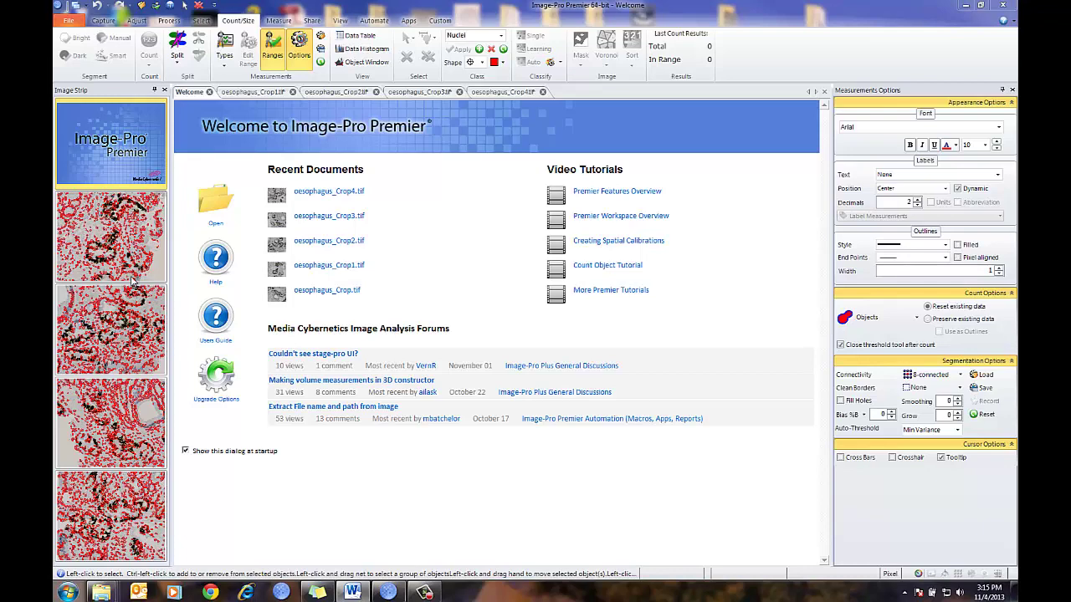
- Display oesophagus_Crop1.tif with its measurement data table, expand the Nuclei class, and dock the table across the full width
left_click(134, 268)
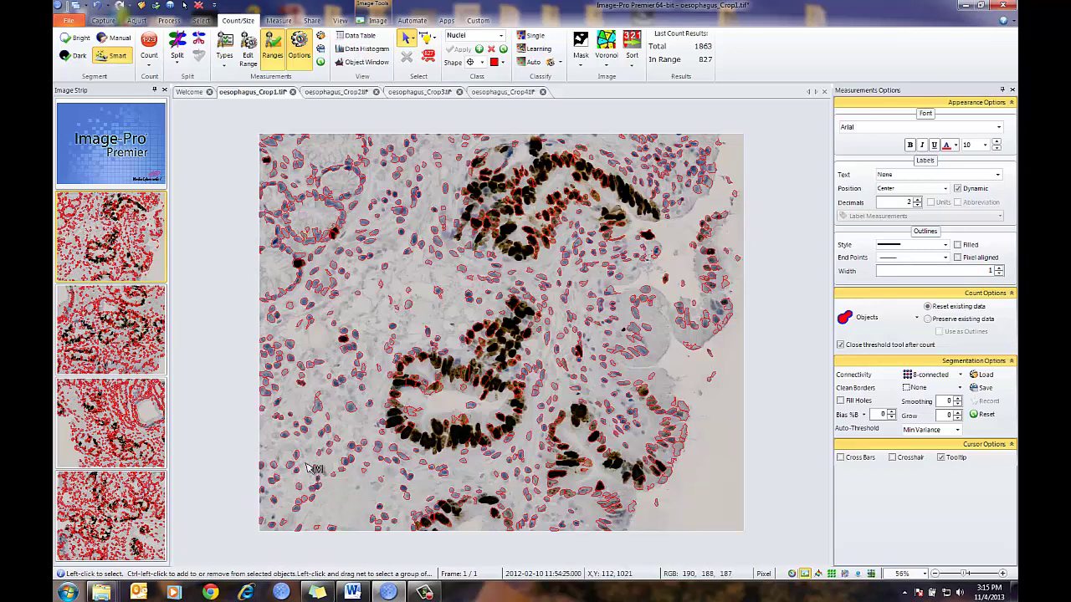
mouse_move(299, 459)
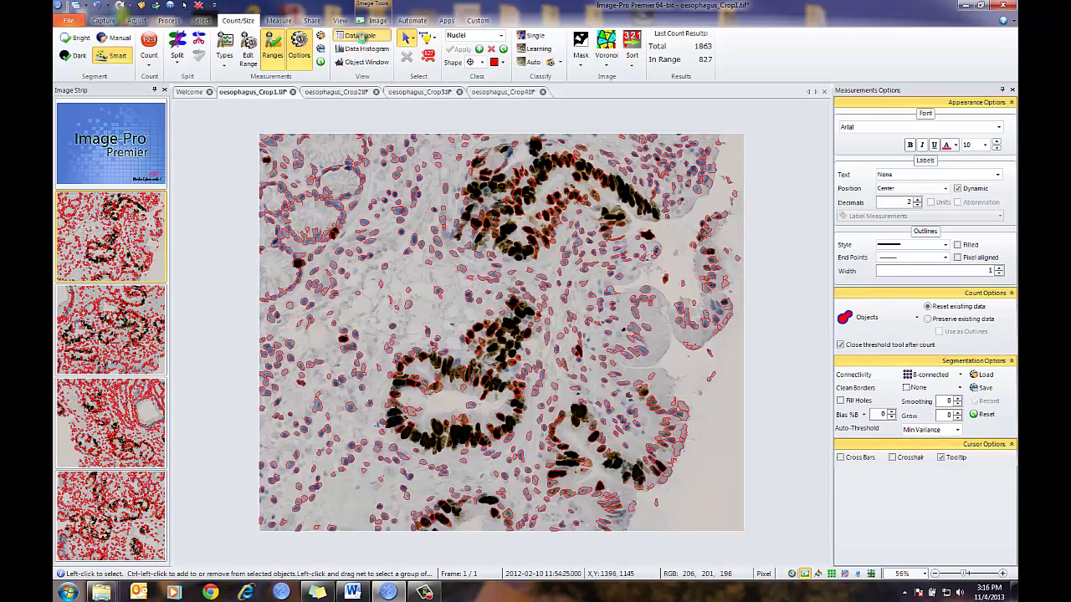
left_click(358, 36)
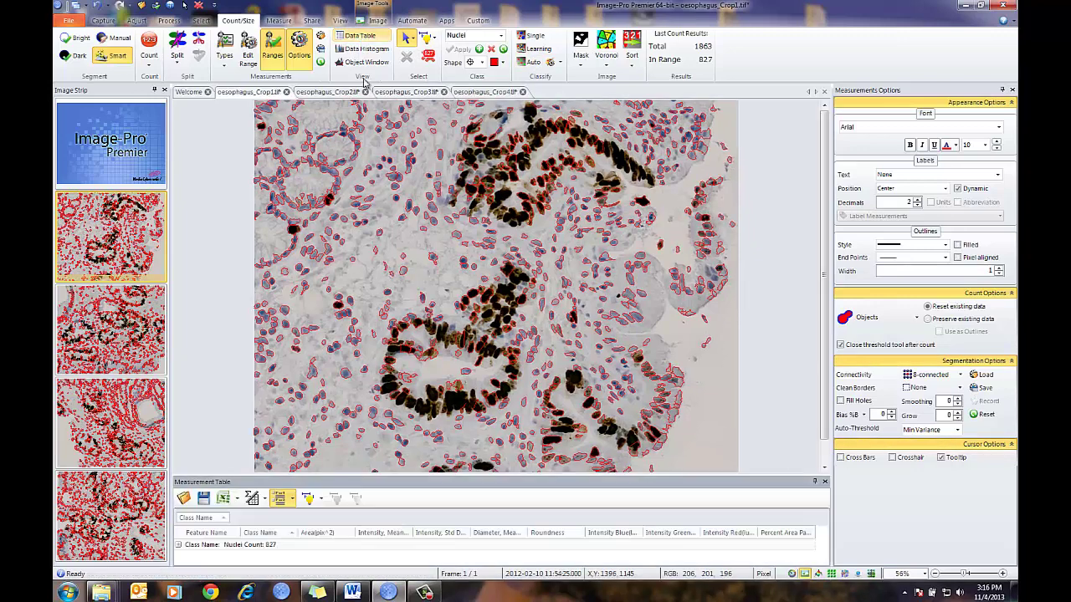
left_click(178, 545)
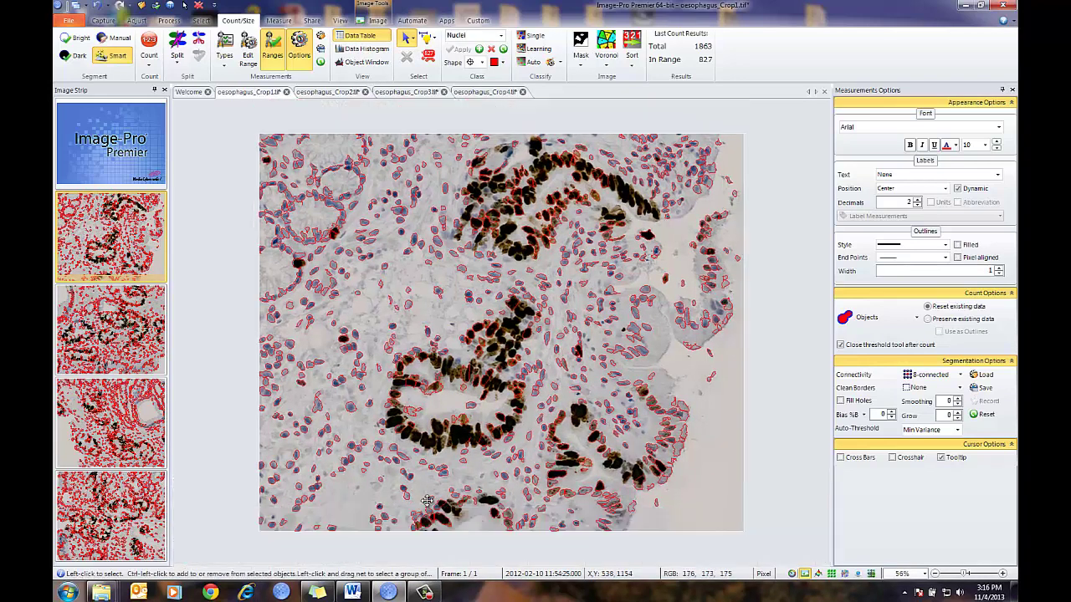
mouse_move(373, 537)
left_click_drag(373, 537, 535, 555)
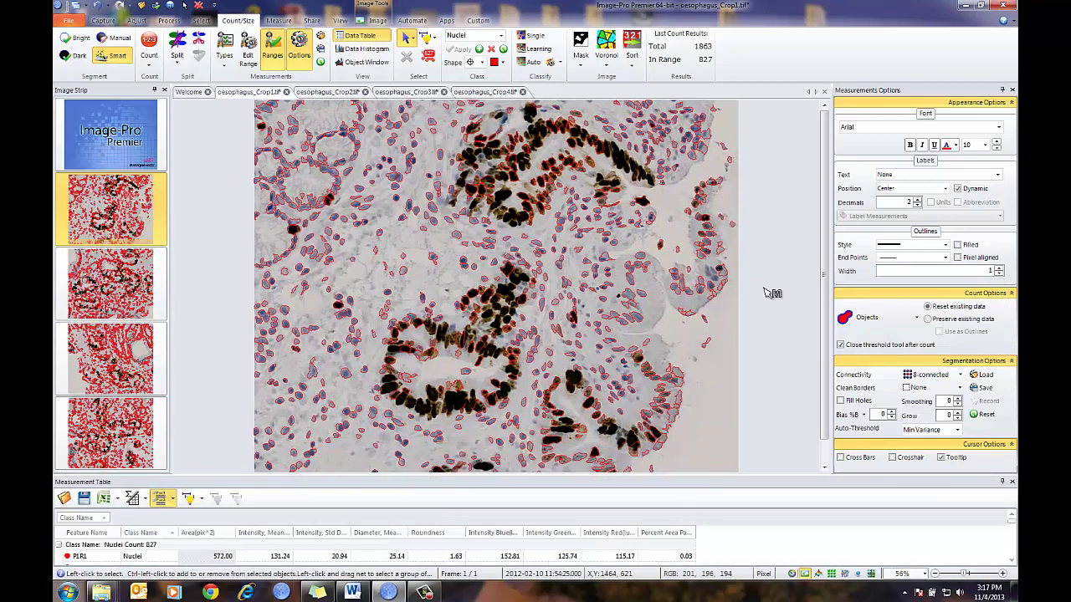
- Start a Learning Classification, keeping its dialog clear of the image, and add a class named Negative
left_click(525, 50)
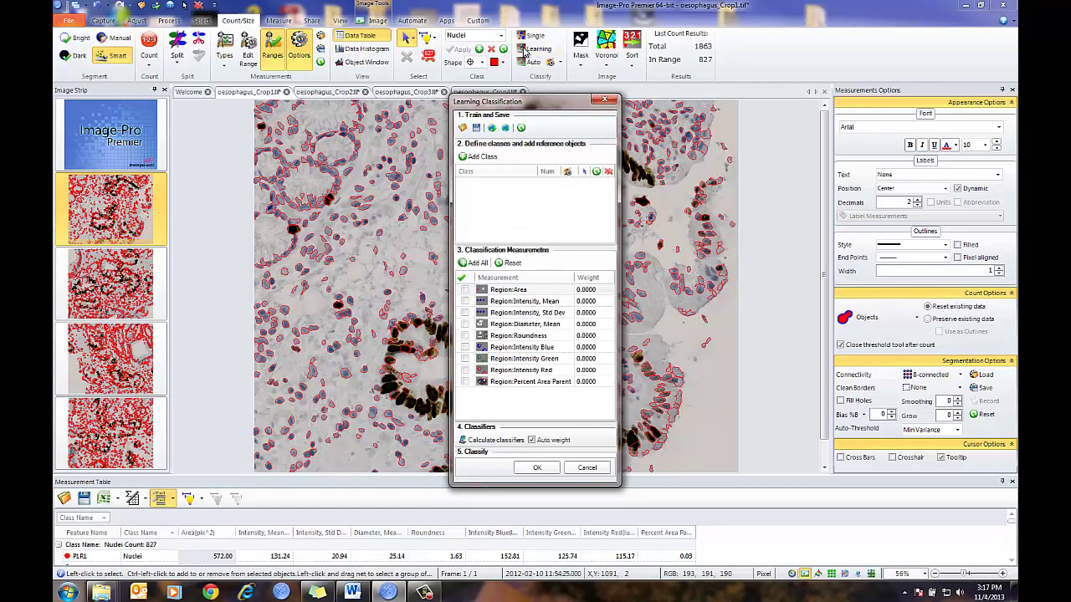
left_click_drag(562, 109, 870, 70)
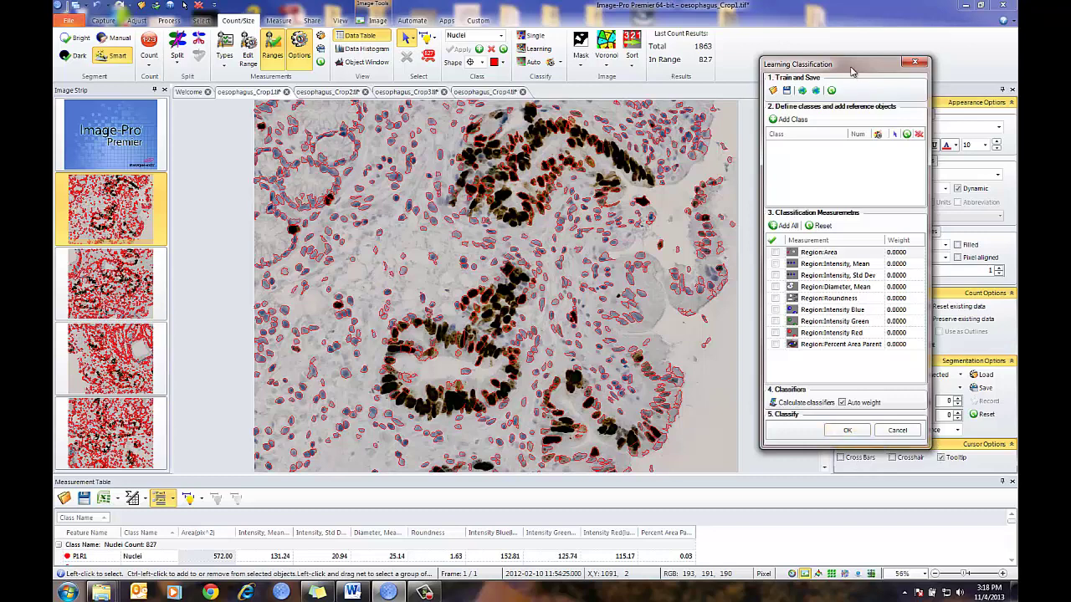
left_click_drag(837, 64, 718, 101)
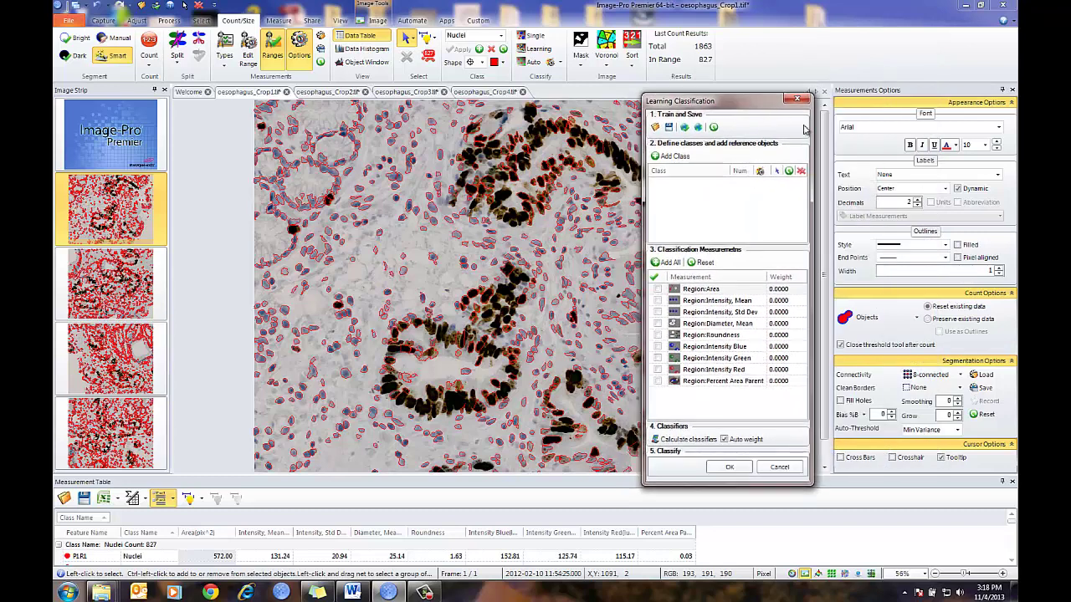
left_click_drag(756, 104, 851, 88)
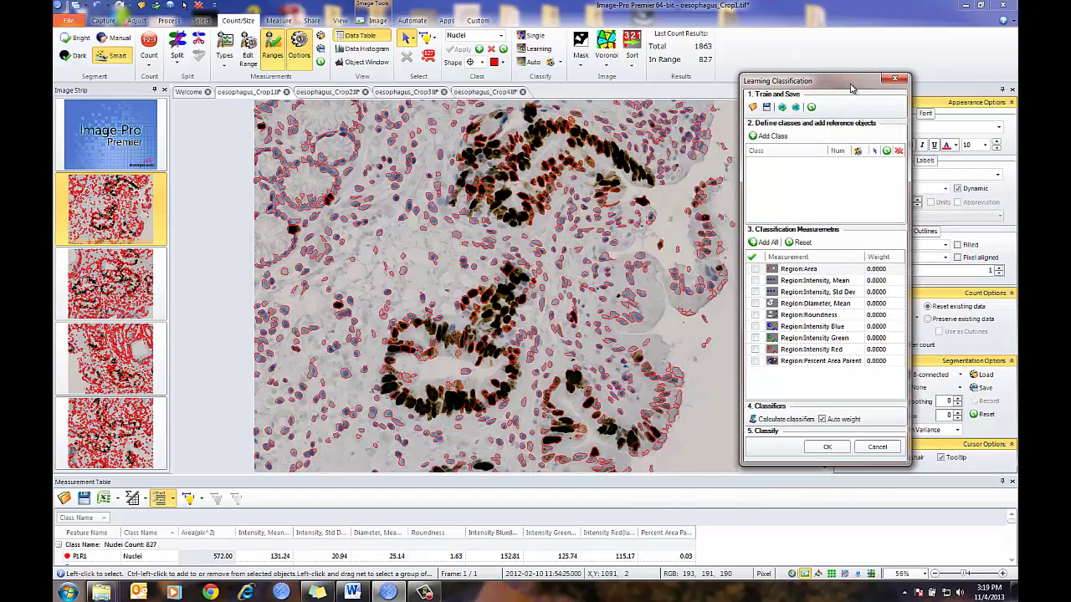
left_click(757, 138)
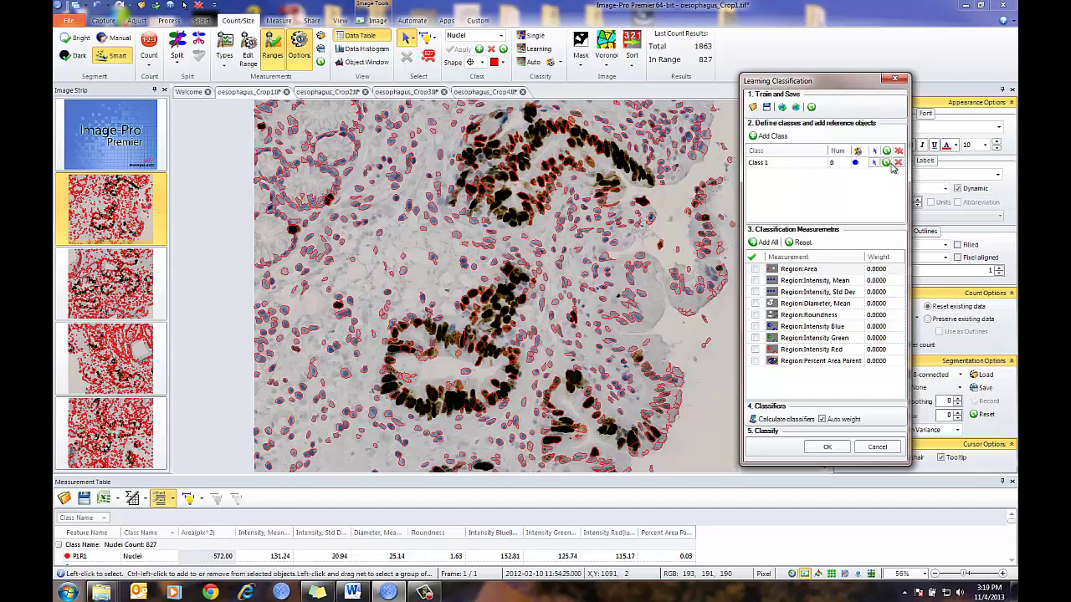
left_click(779, 163)
type("W")
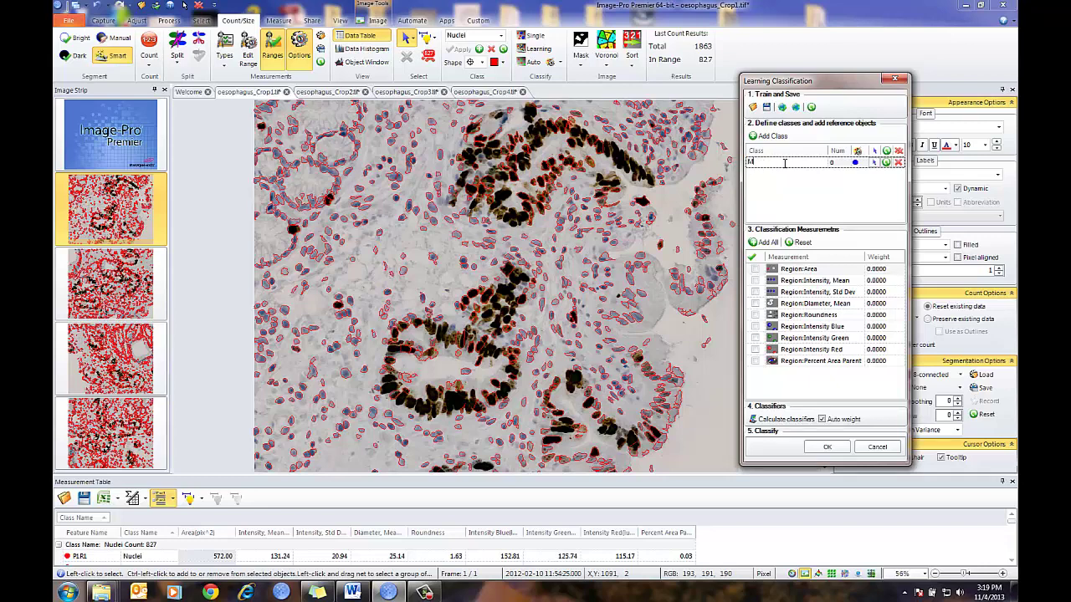
type("egative")
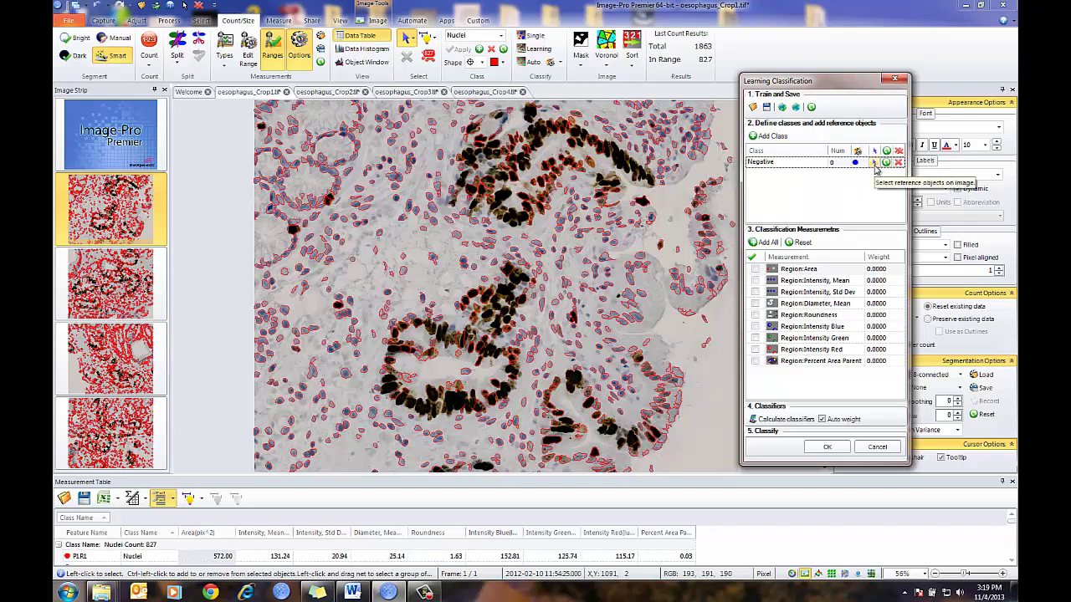
- Pick six blue-stained nuclei on the image as reference objects for the Negative class
left_click(875, 164)
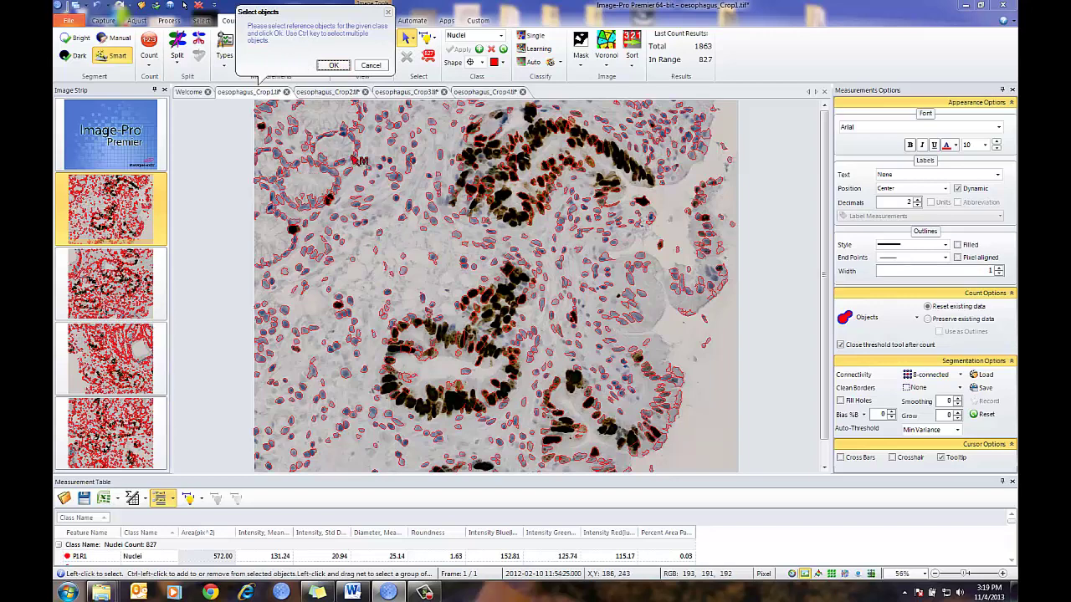
left_click(355, 141)
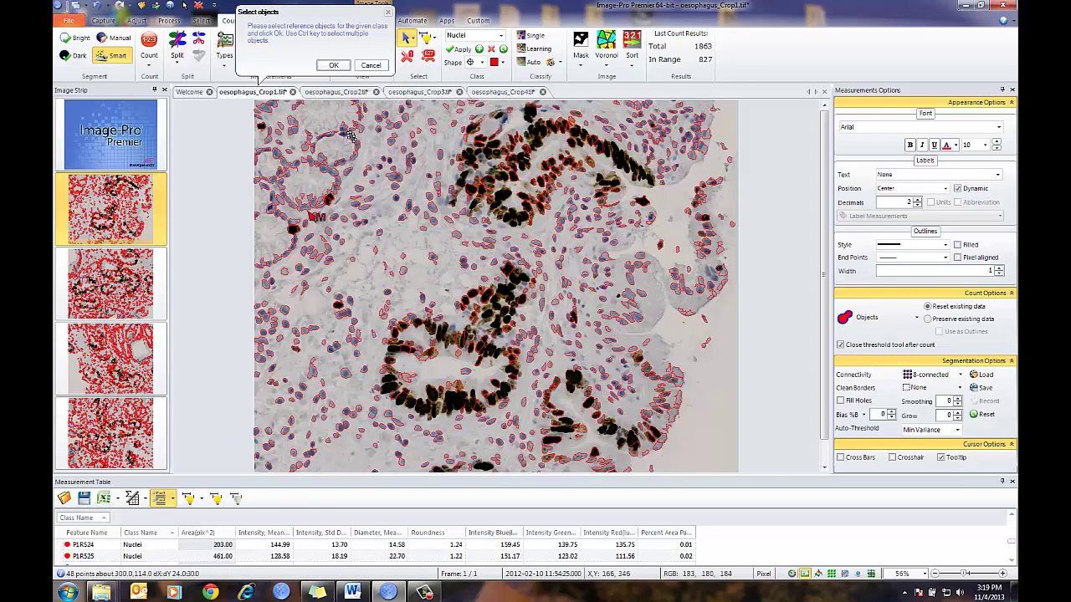
left_click(356, 157)
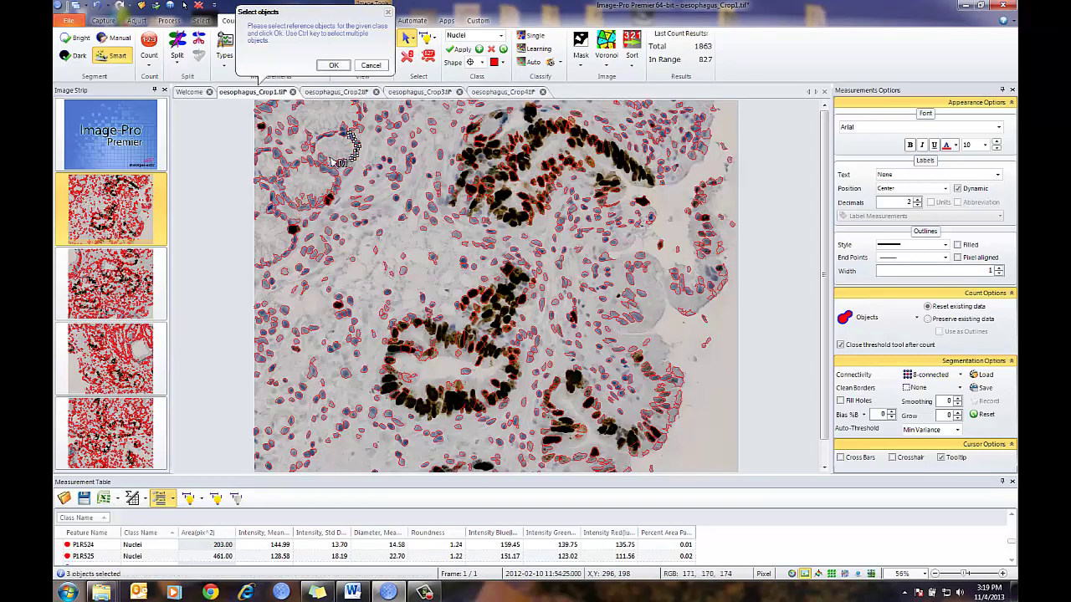
left_click(326, 161, "ctrl")
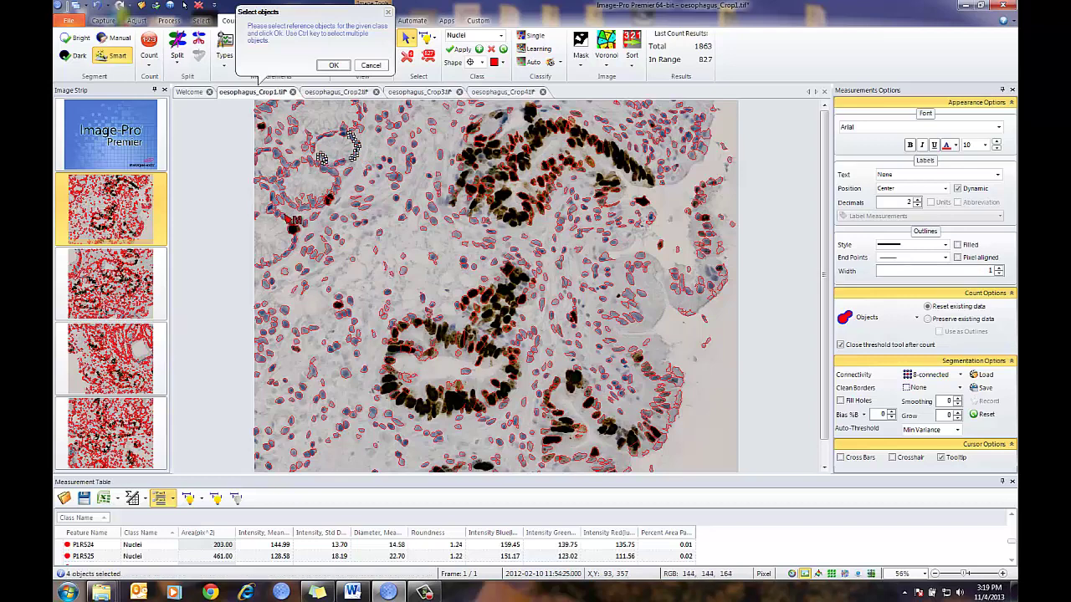
left_click(281, 216, "ctrl")
left_click(281, 215, "ctrl")
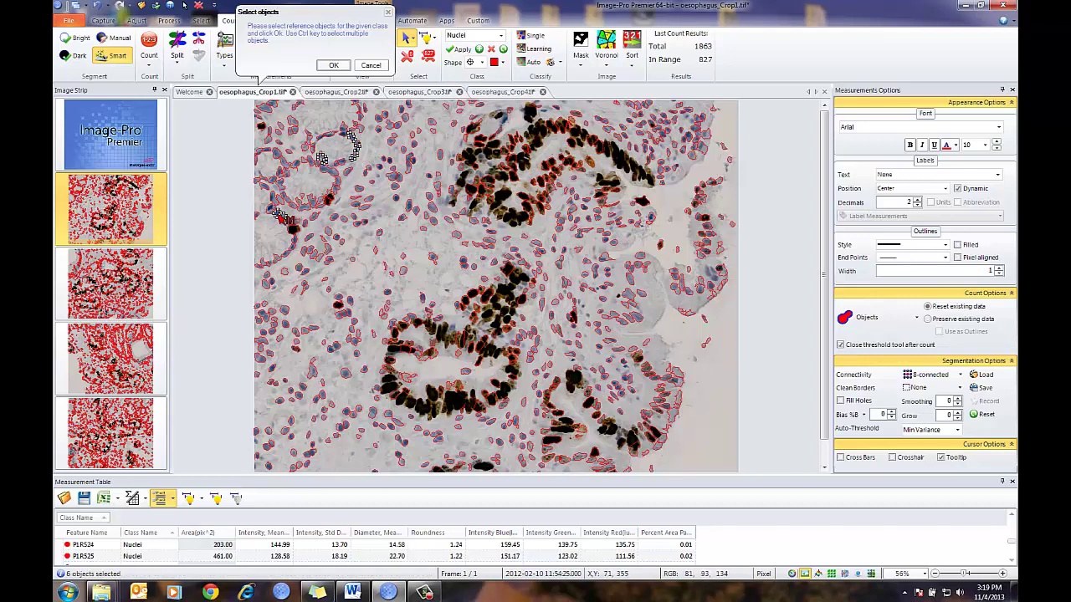
left_click(333, 65)
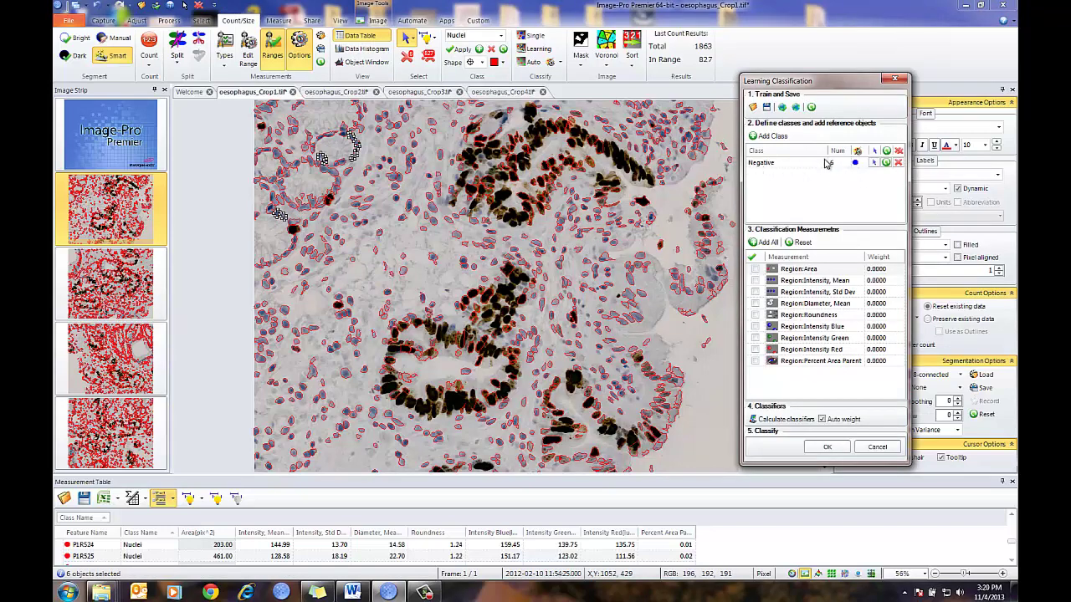
- Add a second class to the learning classification and name it Weak Positive
left_click(768, 136)
double_click(772, 174)
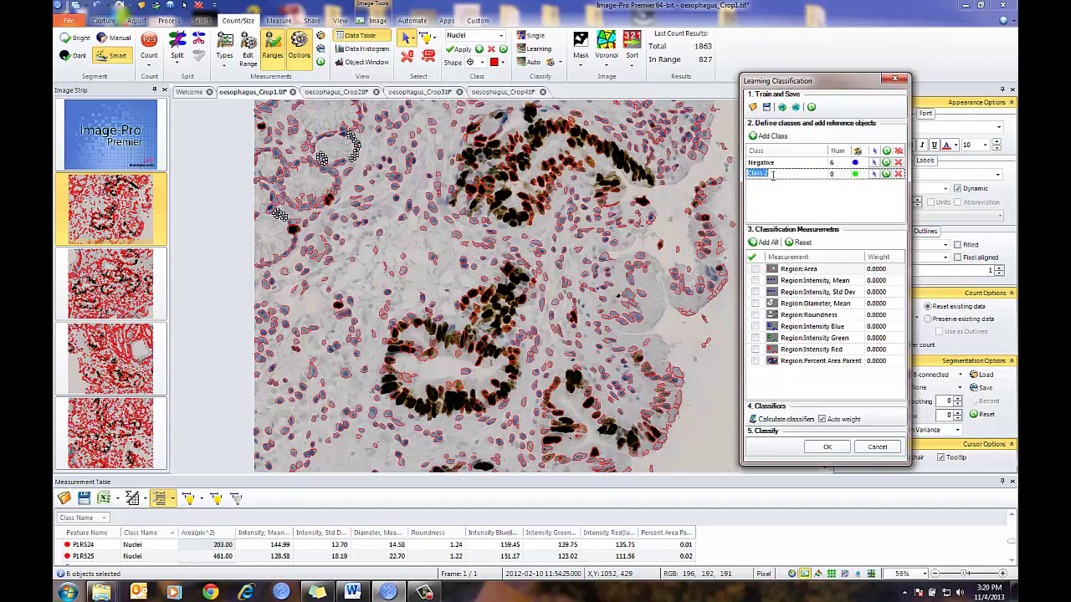
type("Weak Positive")
- Pick six lightly brown-stained nuclei across the image as reference objects for the Weak Positive class
left_click(874, 174)
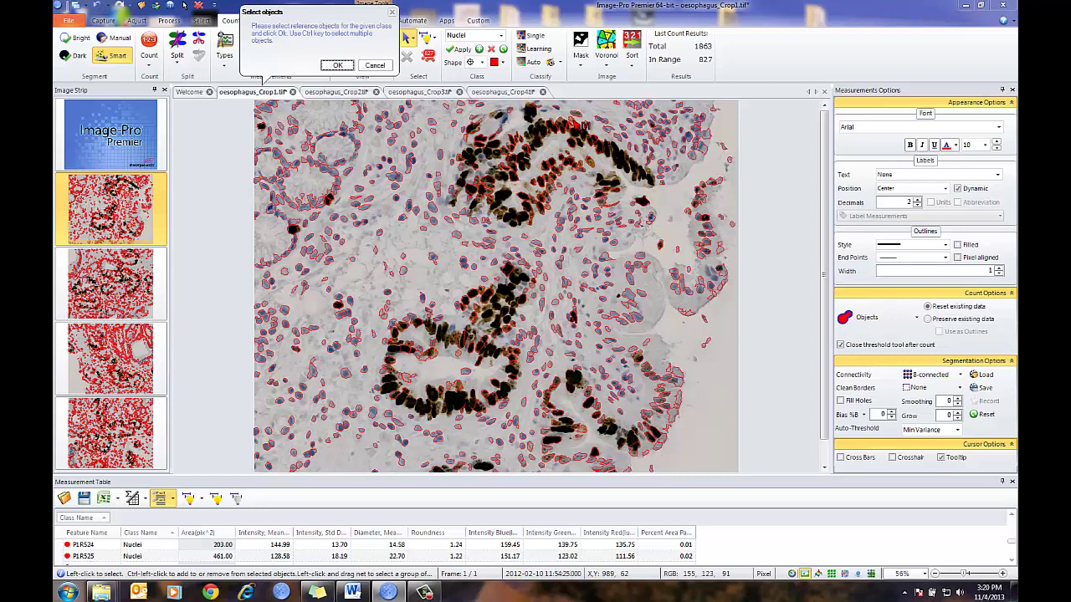
left_click(575, 121)
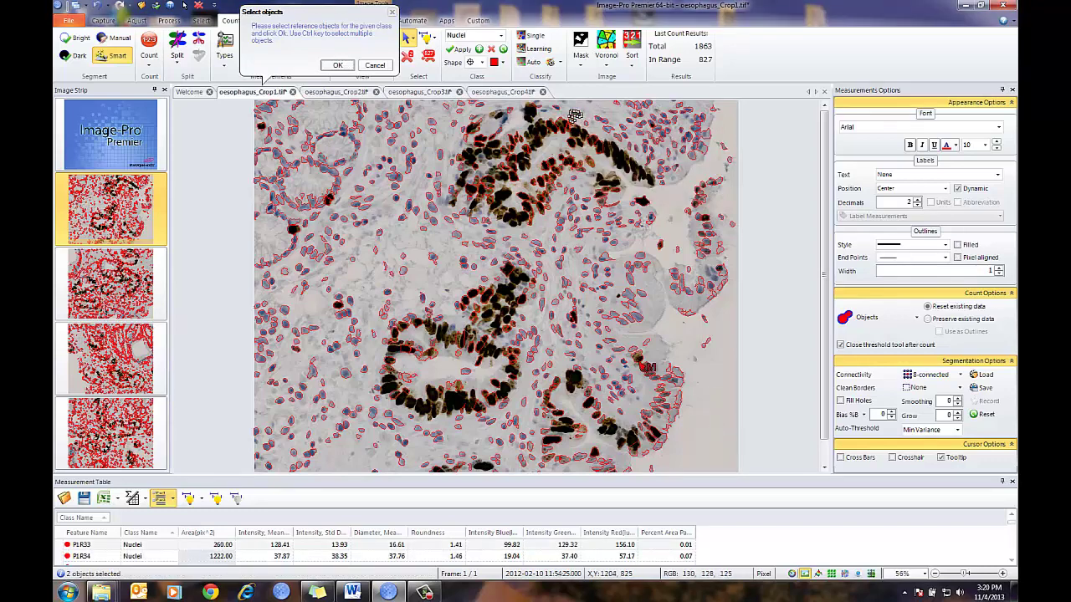
left_click(641, 360, "ctrl")
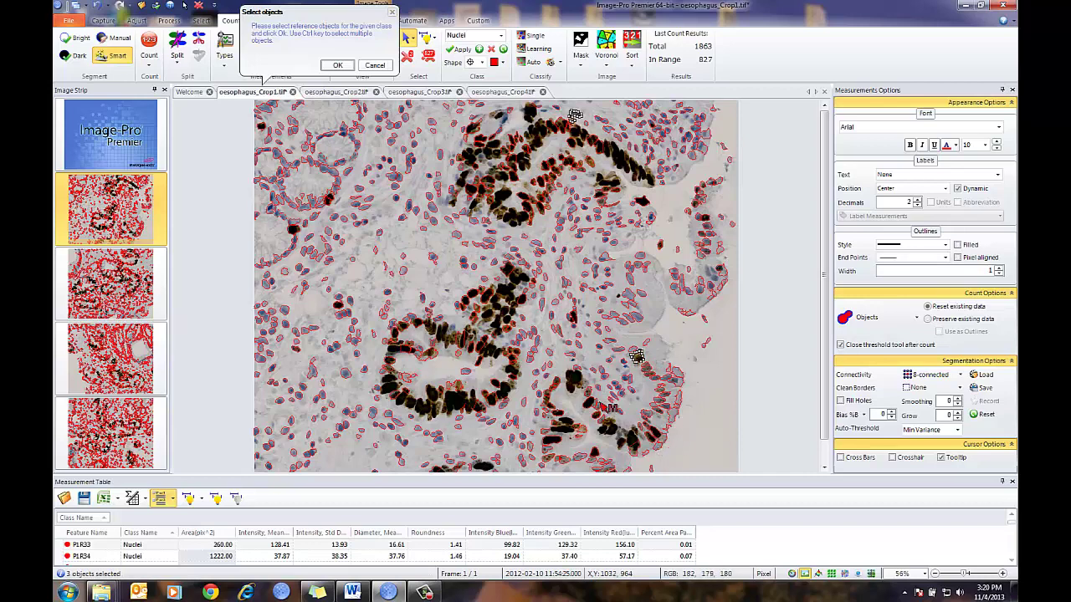
left_click(587, 433, "ctrl")
left_click(429, 353, "ctrl")
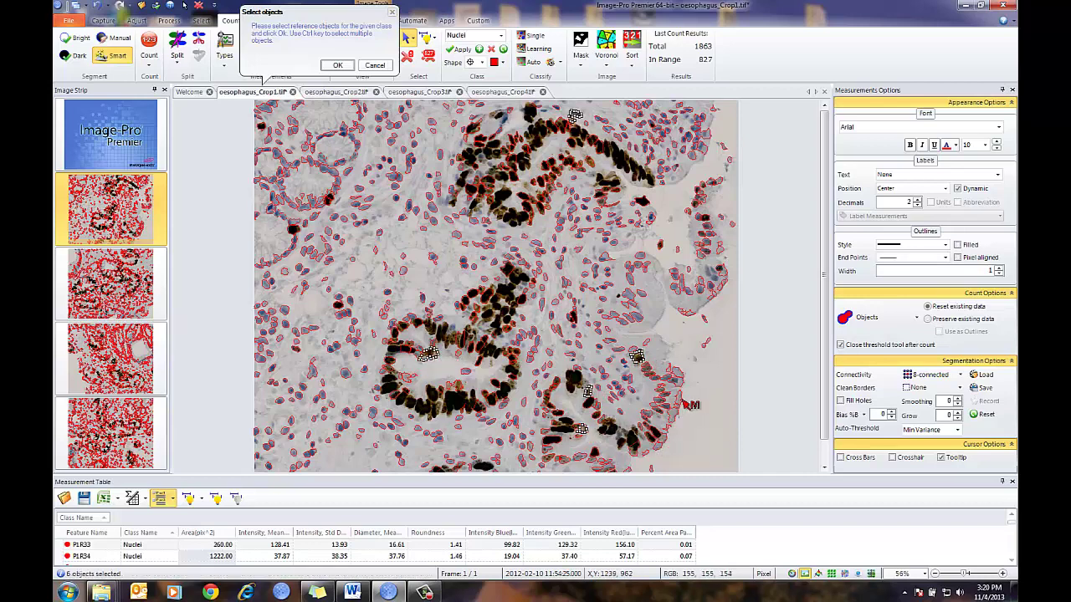
left_click(335, 66)
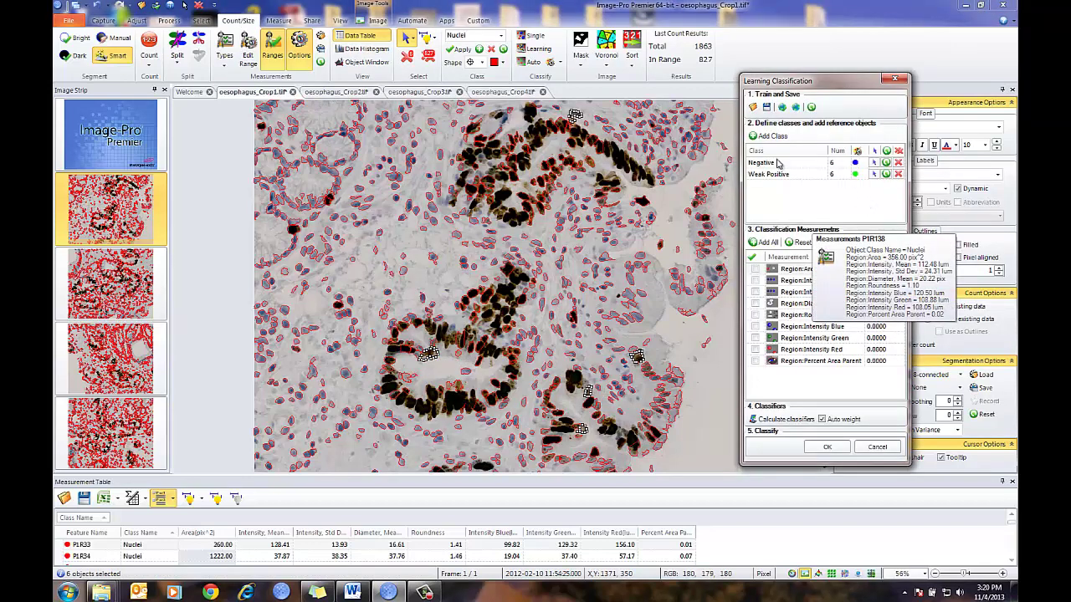
- Add a third class to the learning classification and name it Positive
left_click(755, 137)
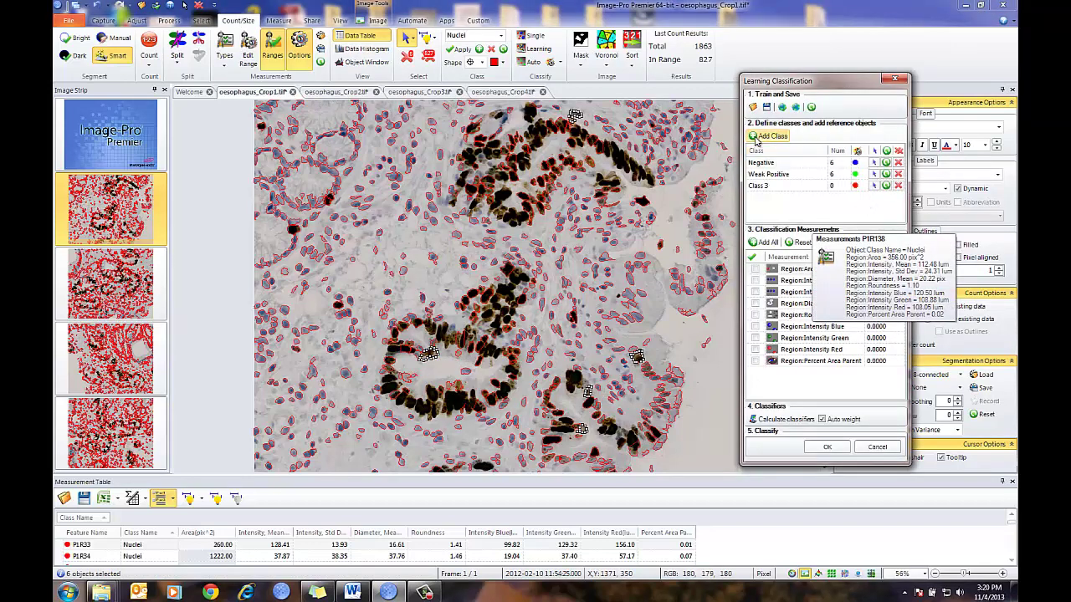
double_click(770, 185)
type("Positive")
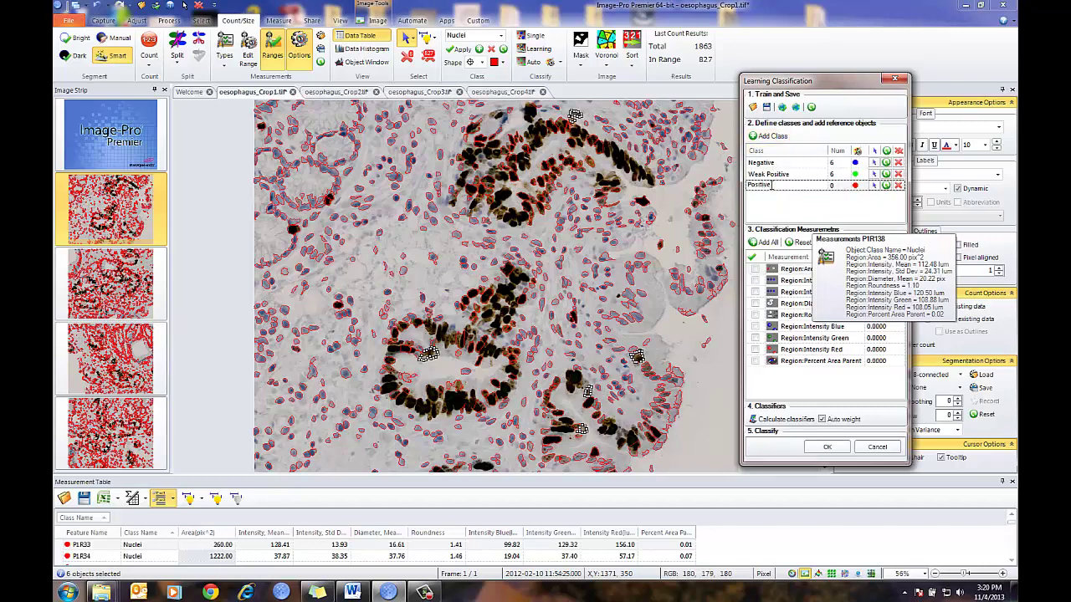
- Pick four darkly stained nuclei across the image as reference objects for the Positive class
left_click(874, 185)
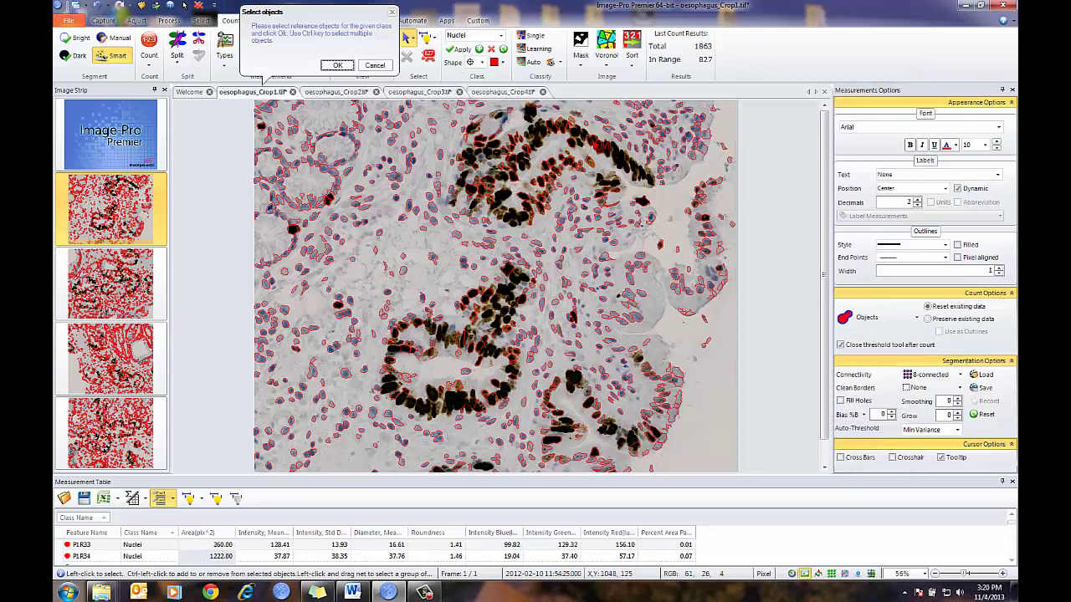
left_click(595, 142)
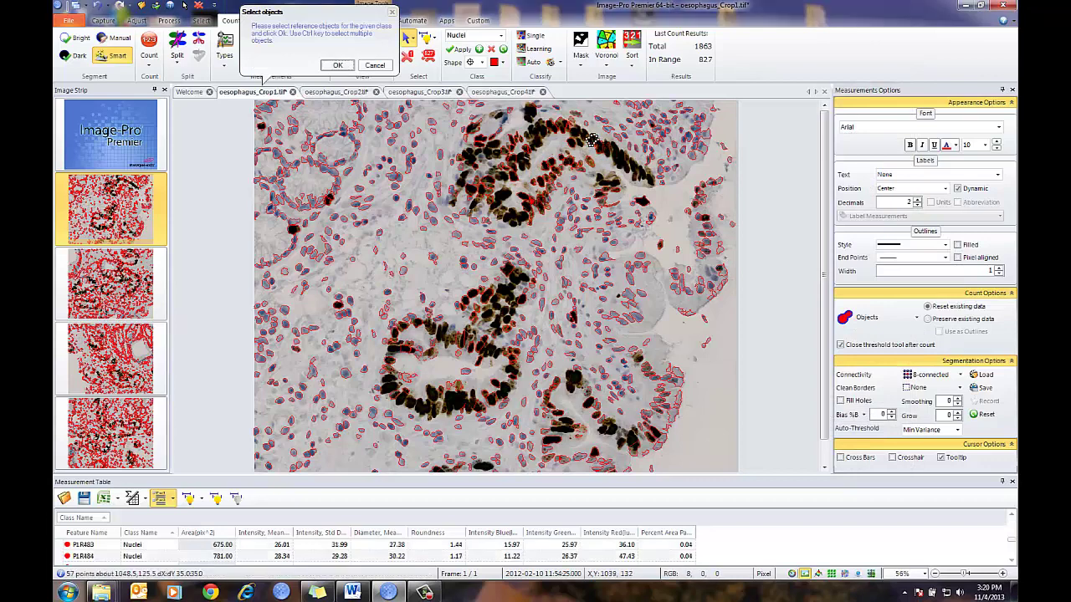
left_click(407, 351, "ctrl")
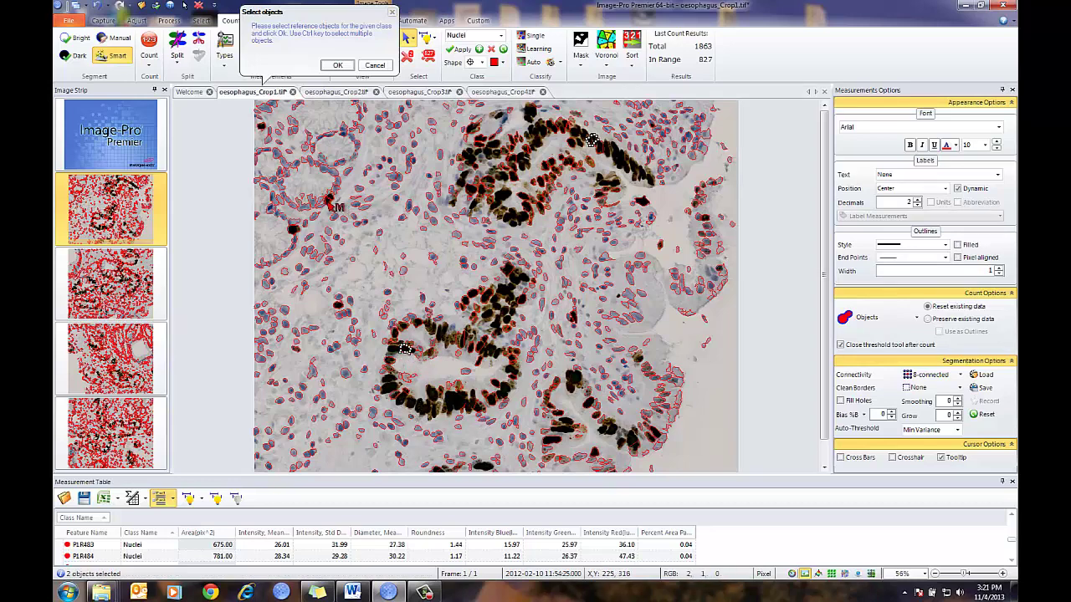
left_click(328, 200, "ctrl")
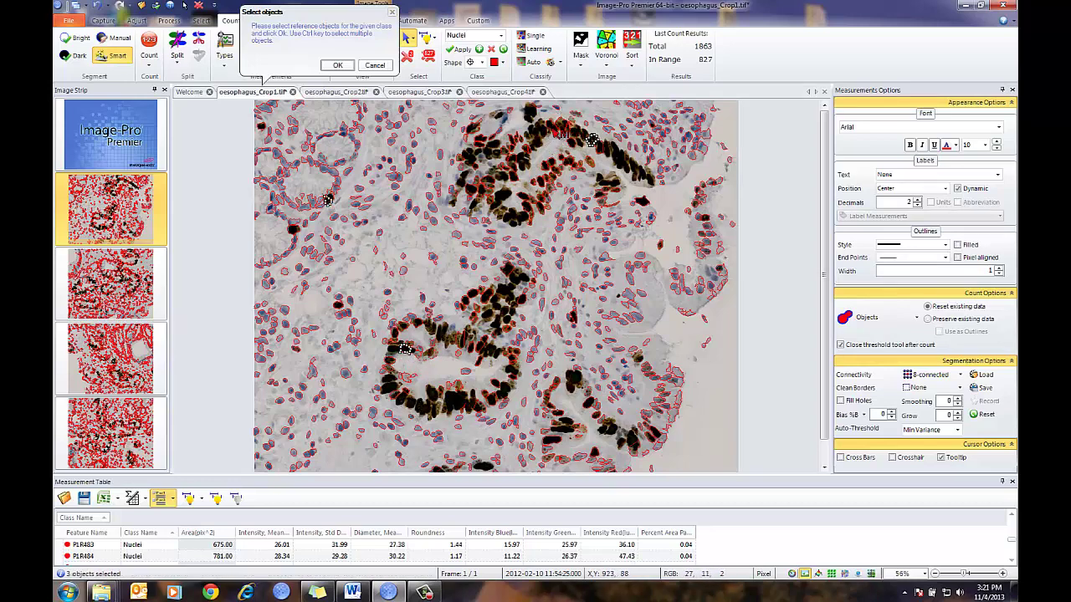
left_click(553, 128, "ctrl")
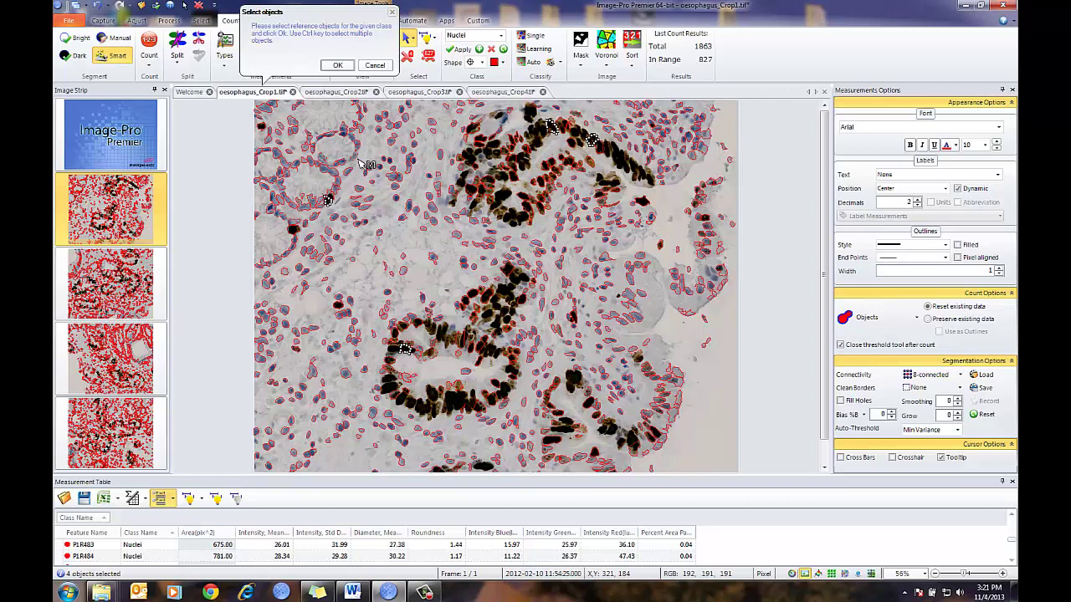
left_click(337, 65)
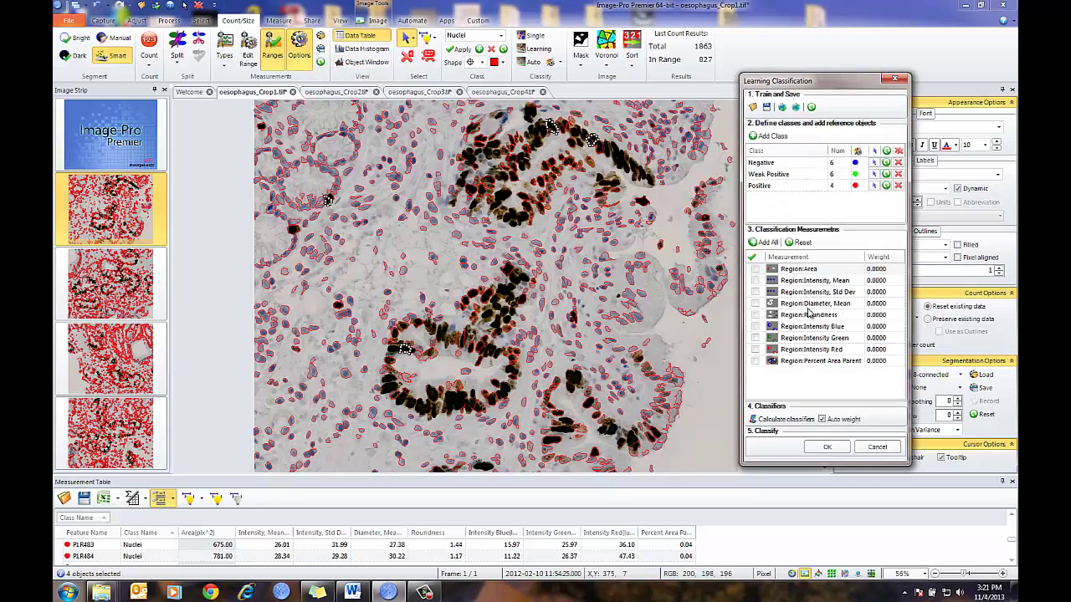
- Classify the nuclei with classifiers calculated from all measurements using auto weight, and show the object outlines filled
left_click(764, 244)
left_click(775, 423)
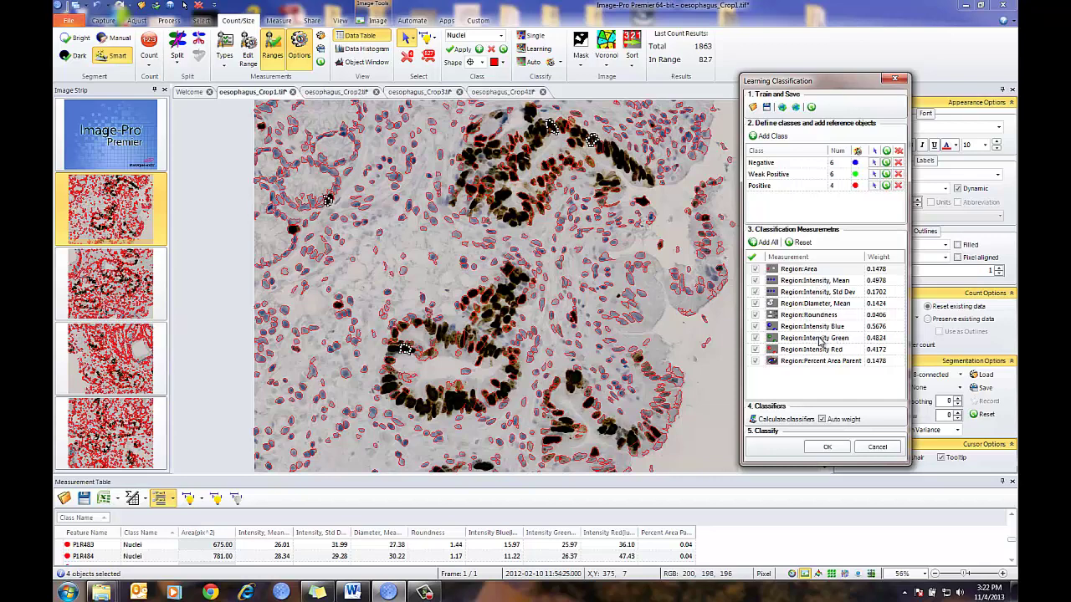
left_click(826, 448)
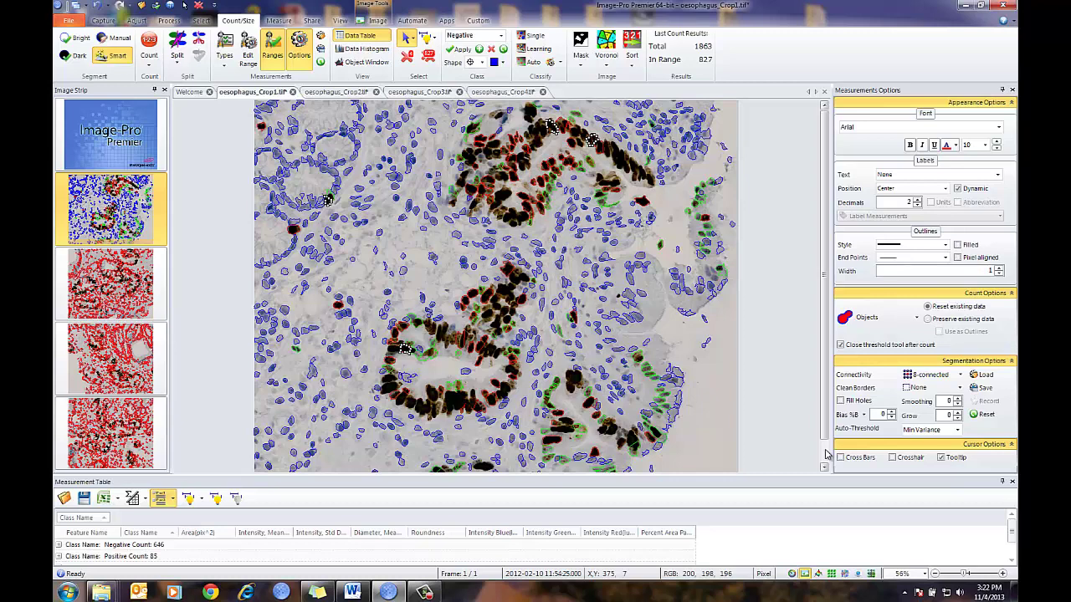
left_click(959, 245)
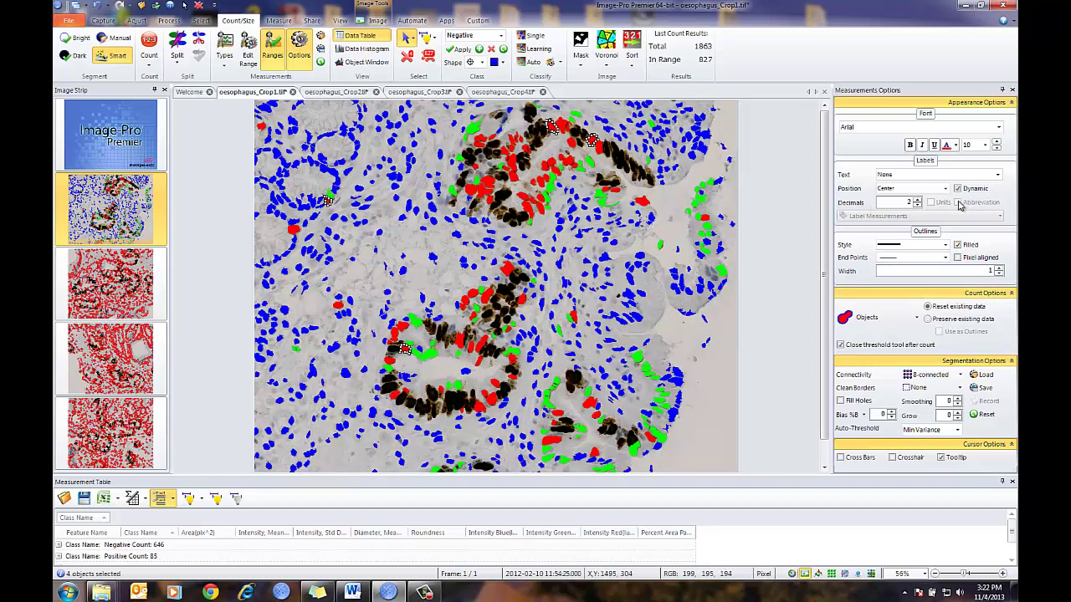
- Show the object outlines unfilled and examine the Negative, Positive and Weak Positive groups in the enlarged measurement table
left_click(959, 246)
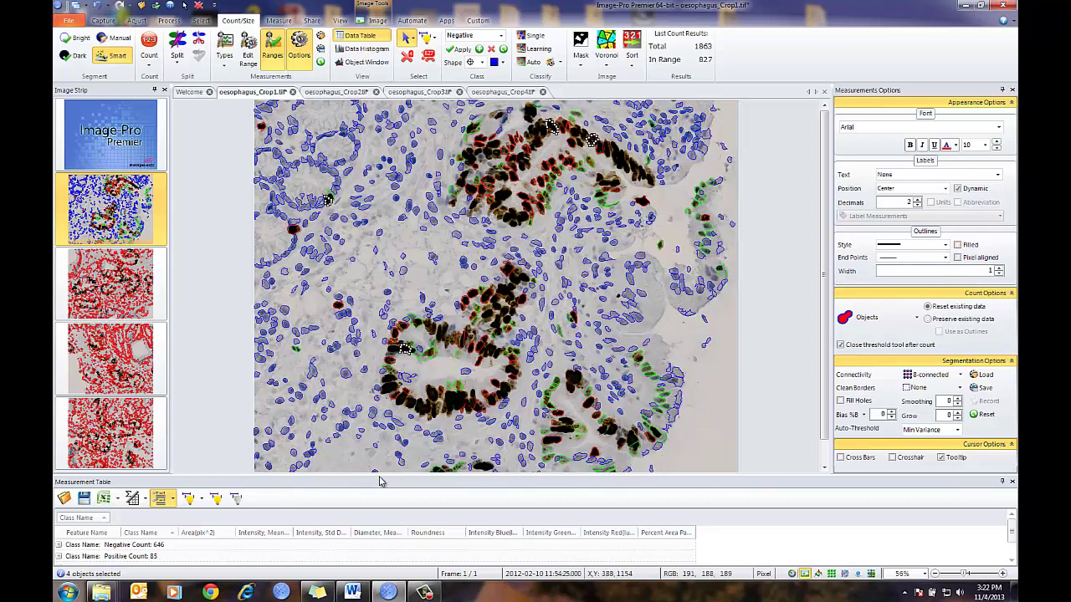
left_click_drag(378, 475, 379, 329)
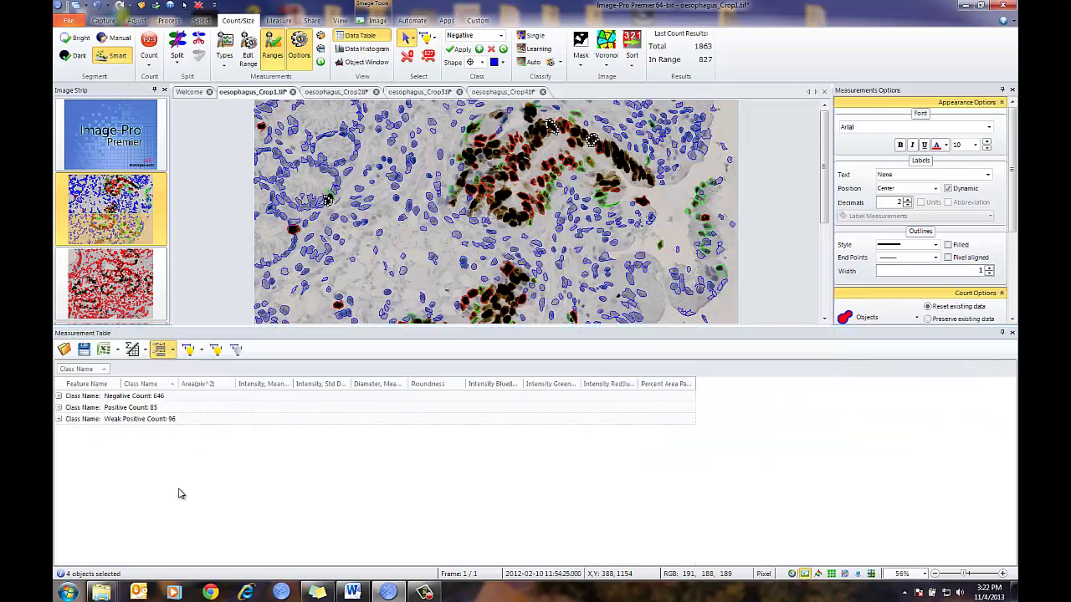
left_click(173, 350)
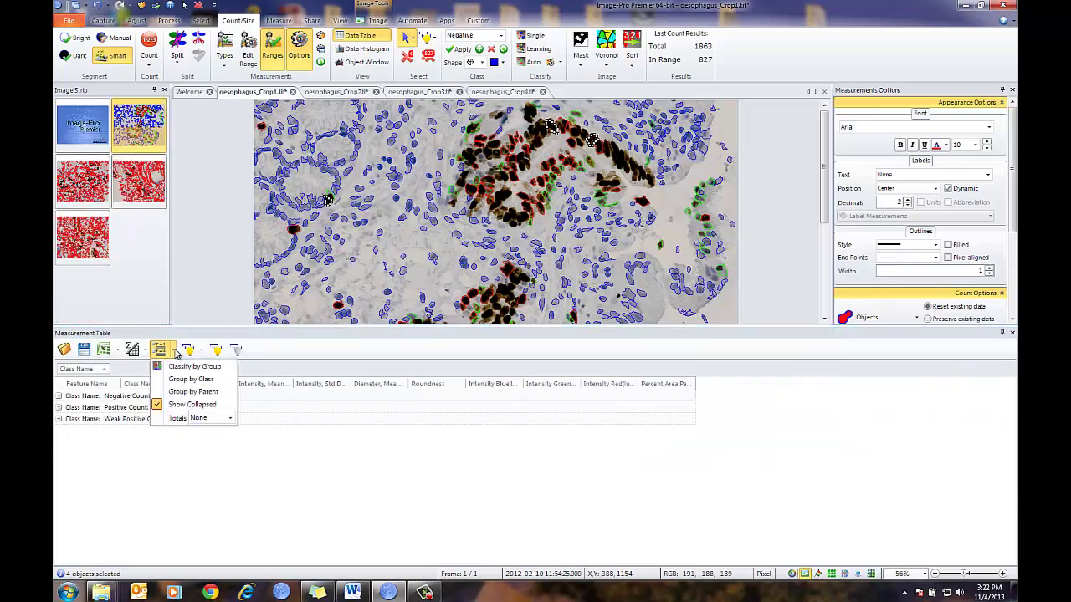
left_click(59, 419)
left_click(59, 419)
left_click(59, 419)
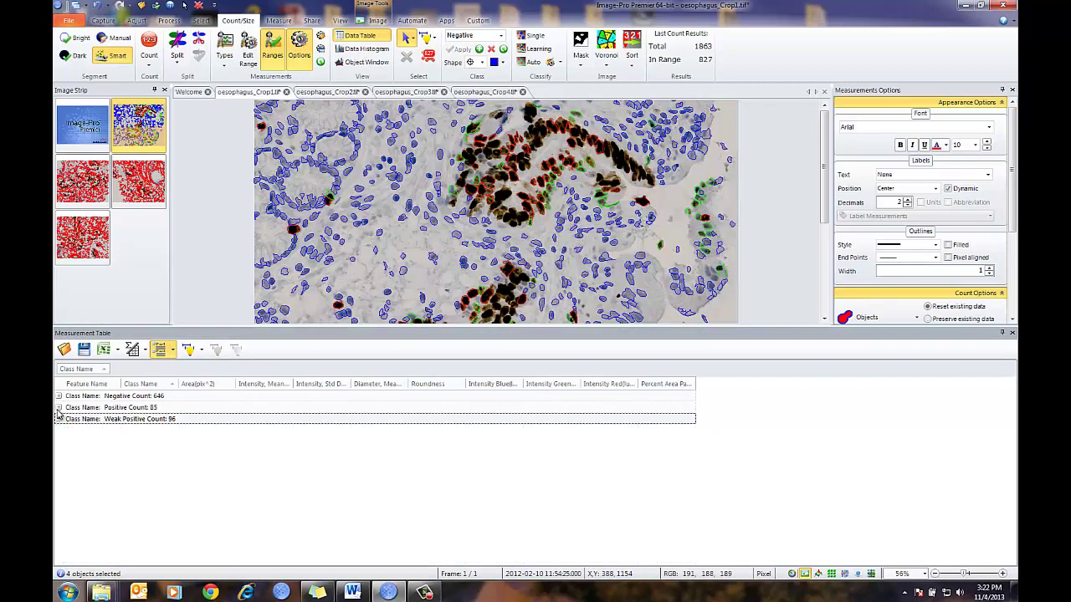
left_click(58, 407)
left_click(58, 407)
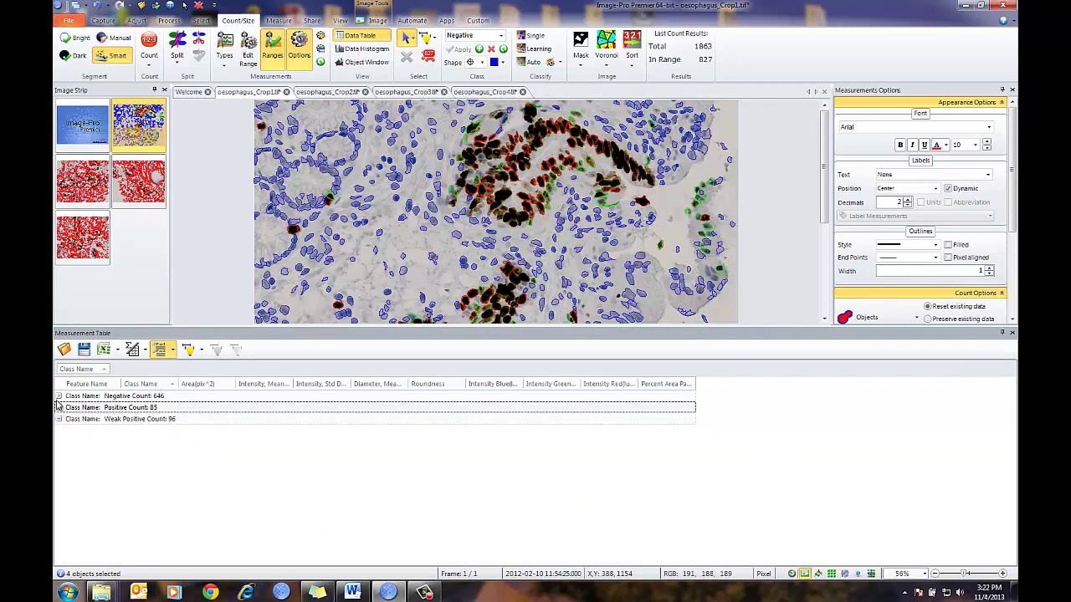
left_click(58, 396)
left_click(59, 397)
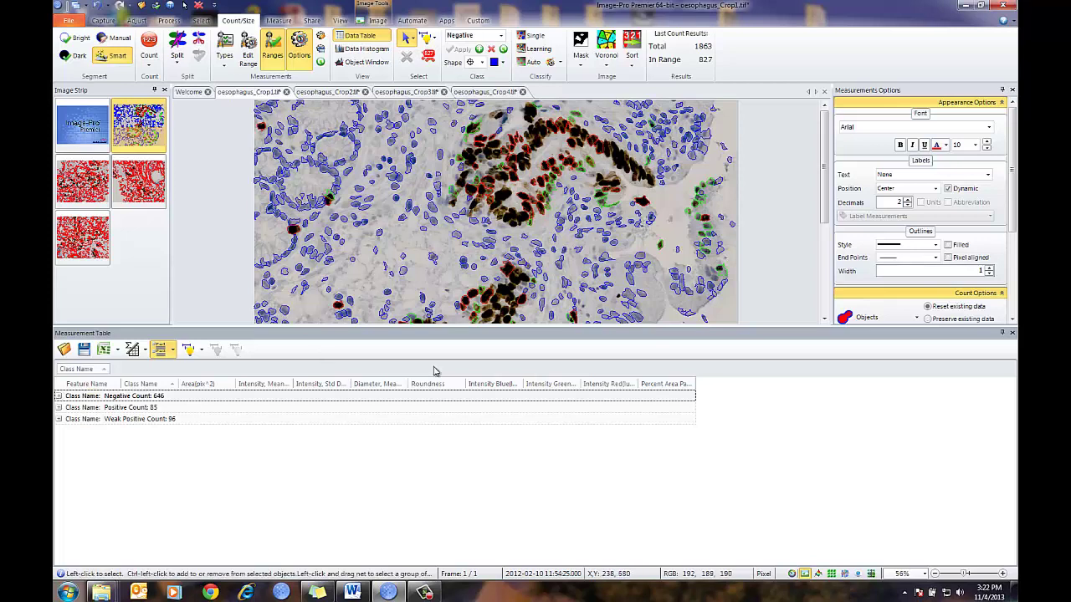
left_click_drag(506, 333, 504, 485)
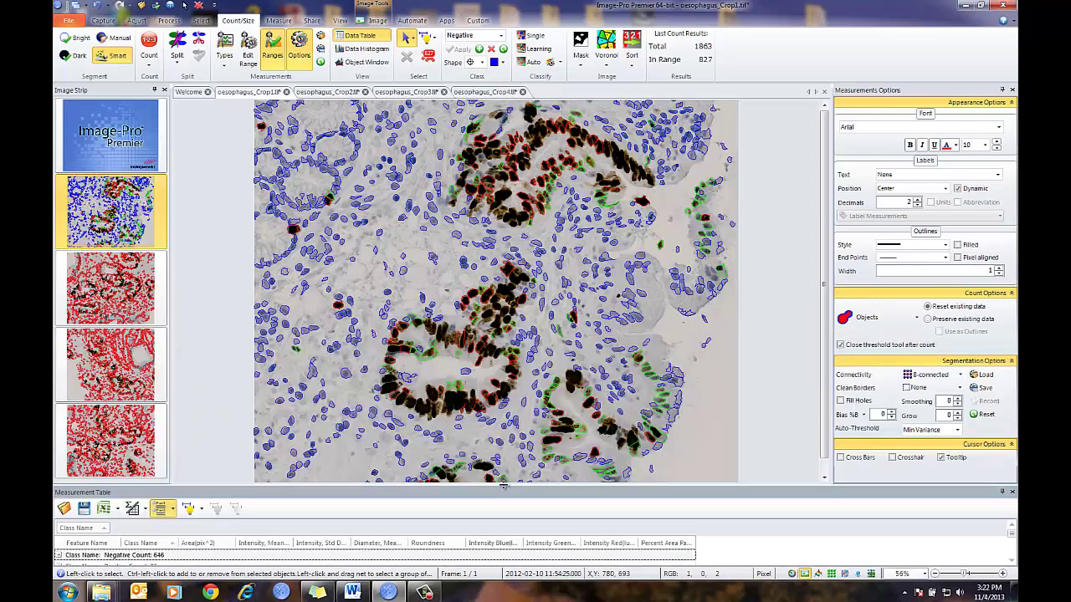
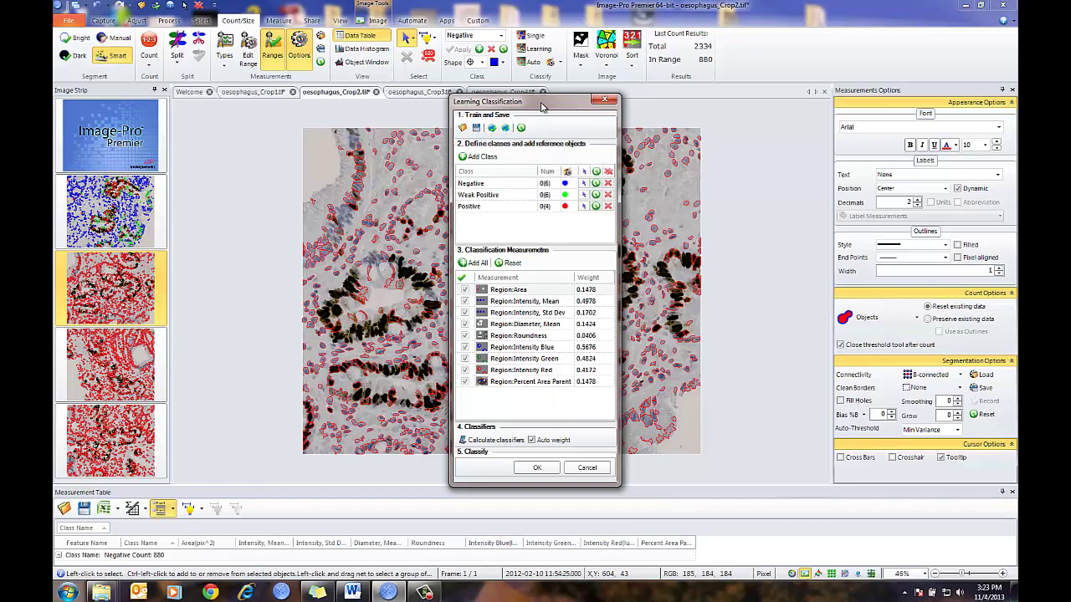
- Add three nuclei near the upper-centre gland of oesophagus_Crop2 as further reference objects for the Negative class
left_click_drag(540, 103, 861, 60)
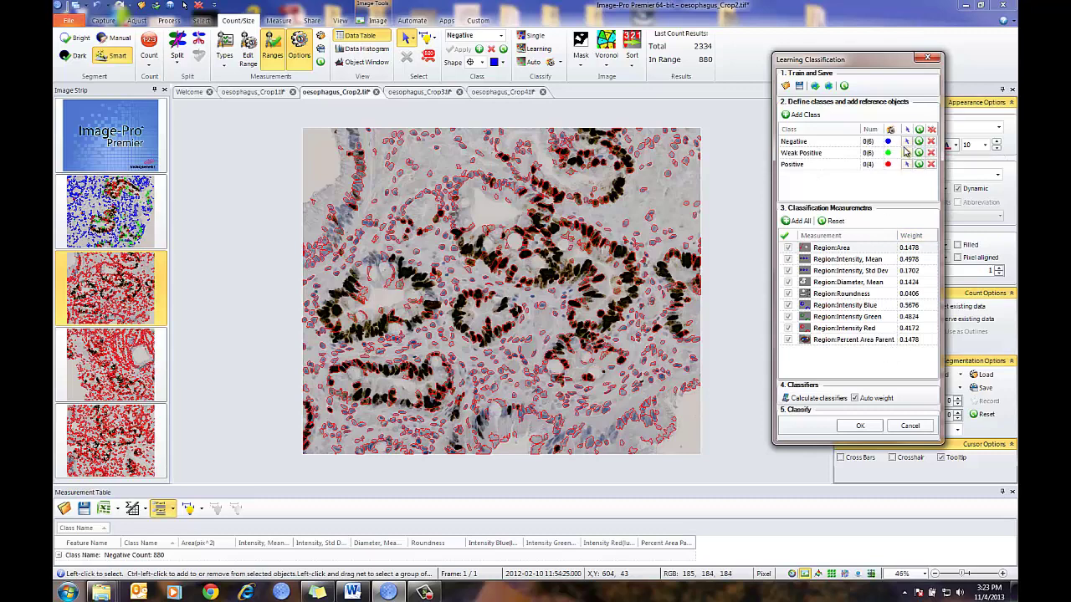
left_click(907, 150)
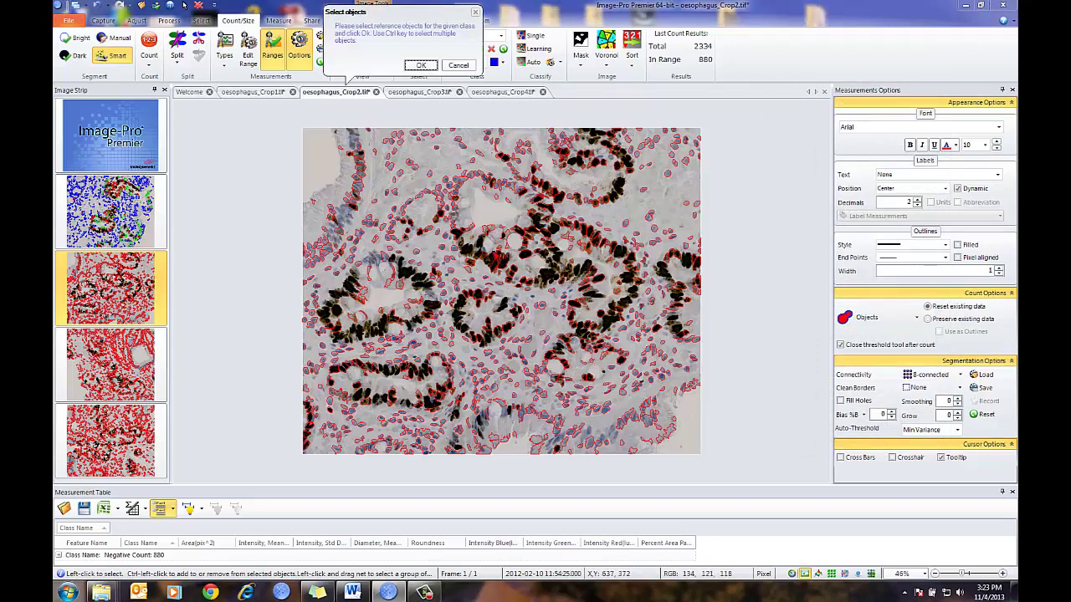
left_click(505, 191)
left_click(475, 176, "ctrl")
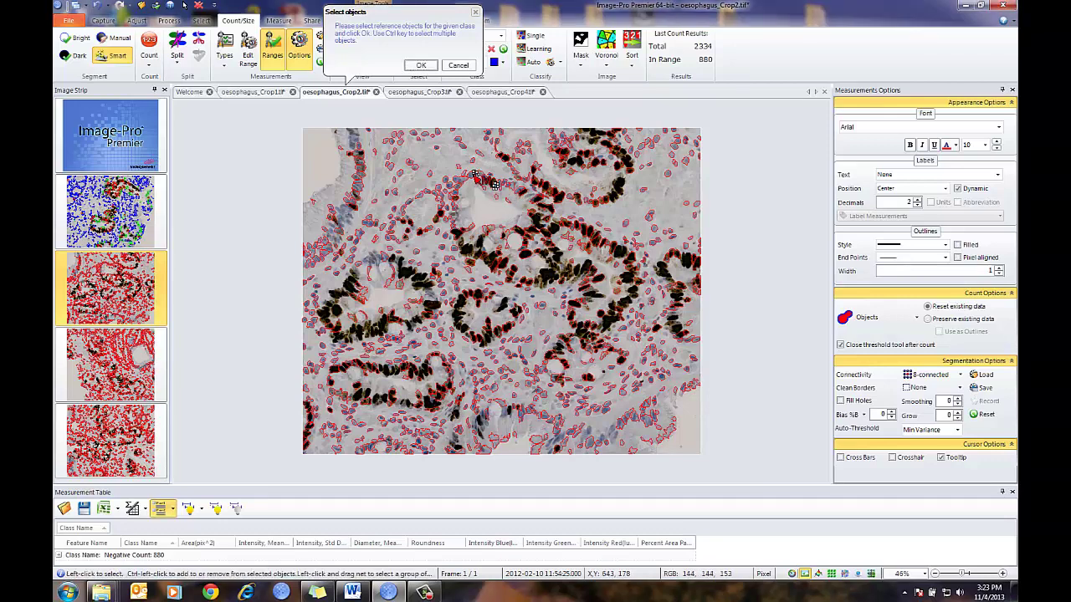
left_click(508, 181, "ctrl")
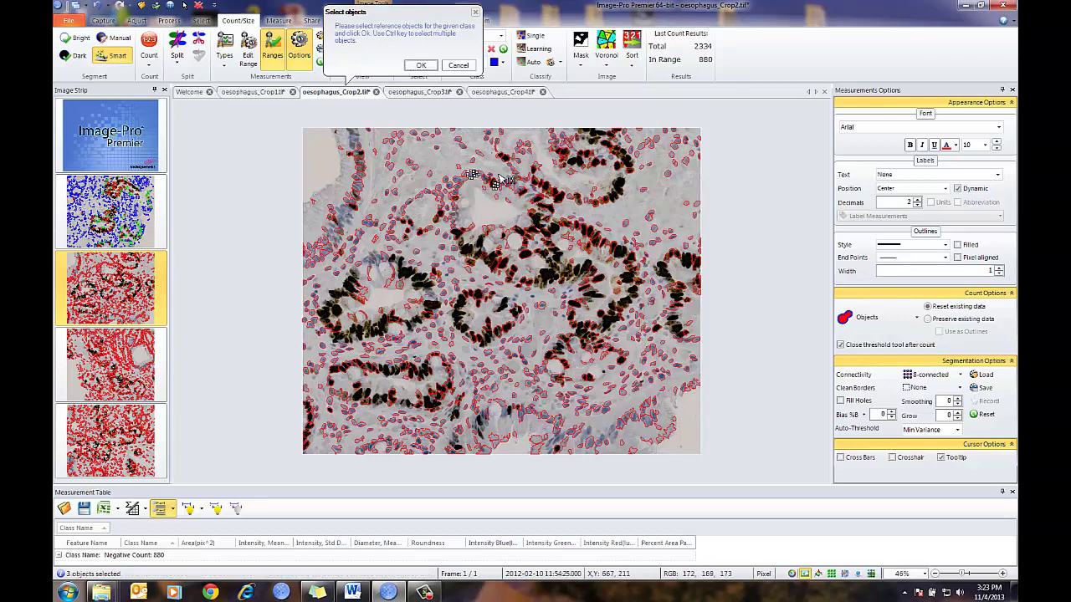
left_click(421, 65)
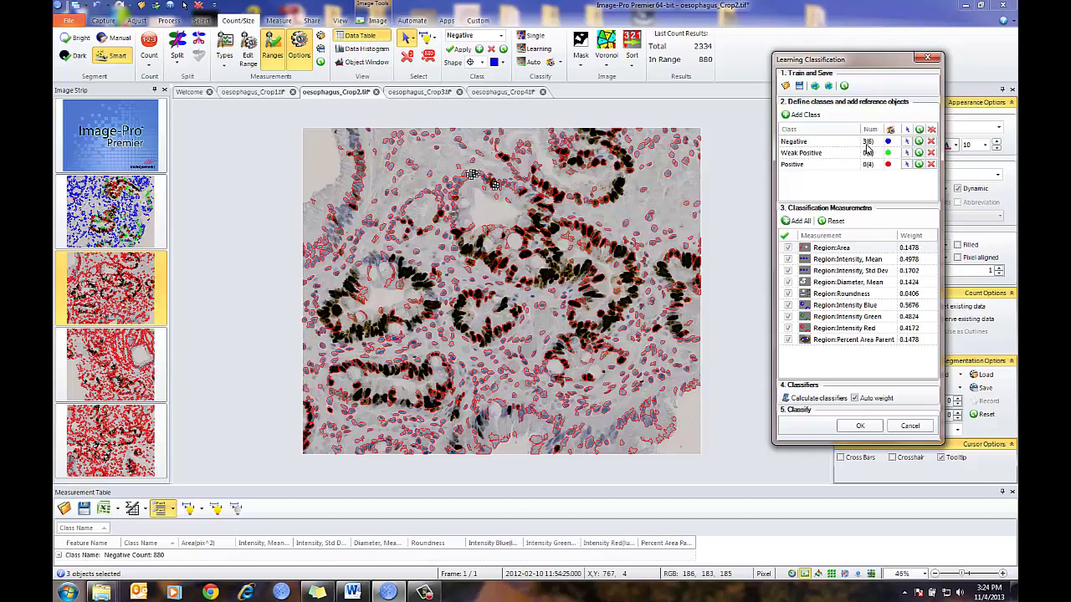
- Add two darkly stained nuclei from different glands of oesophagus_Crop2 as further reference objects for the Positive class
left_click(906, 164)
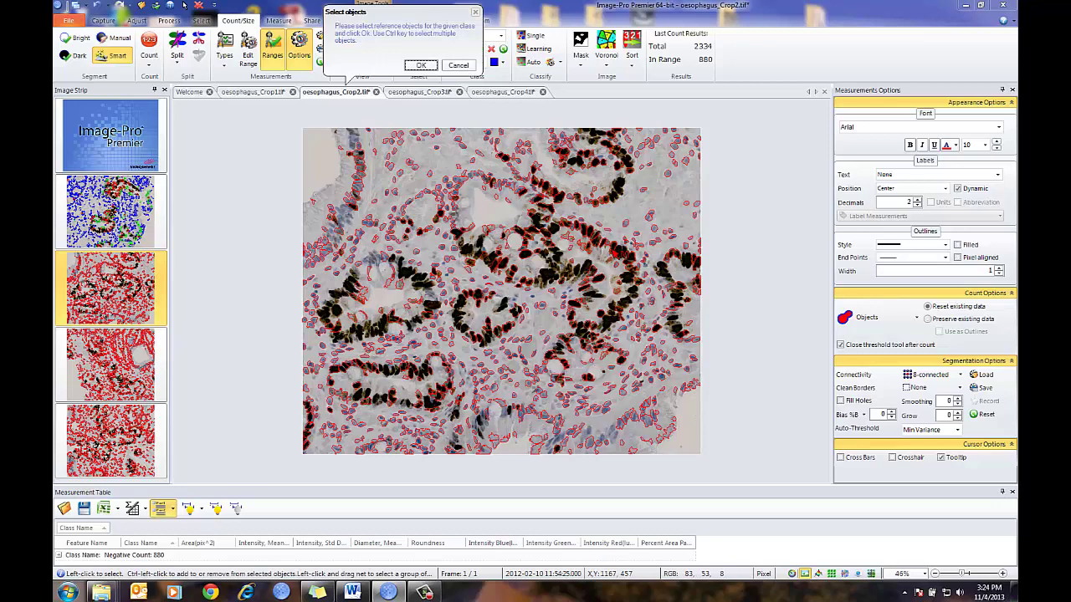
left_click(614, 248)
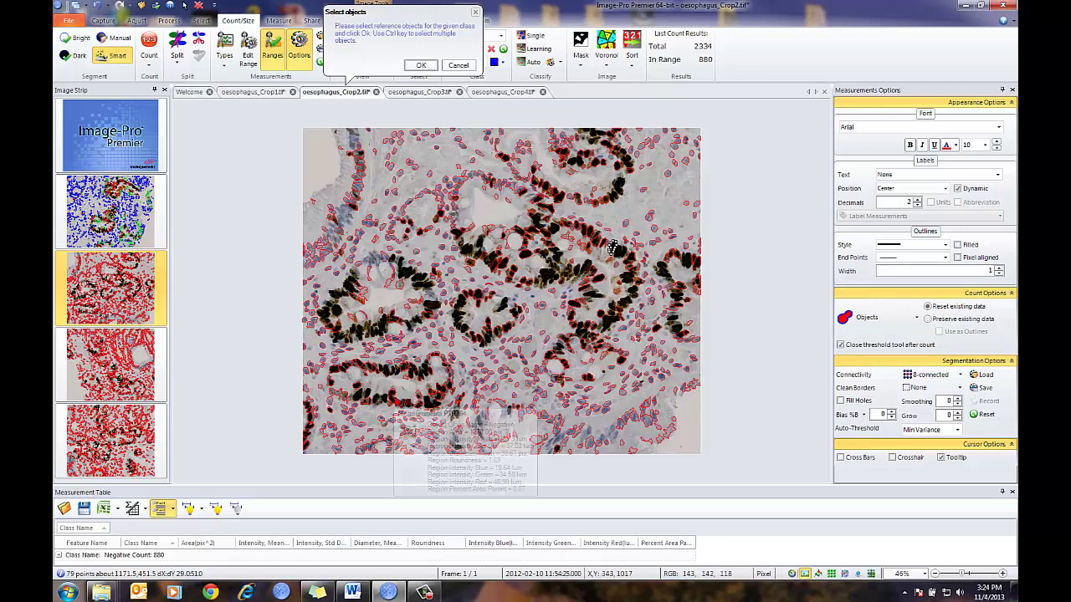
left_click(391, 396, "ctrl")
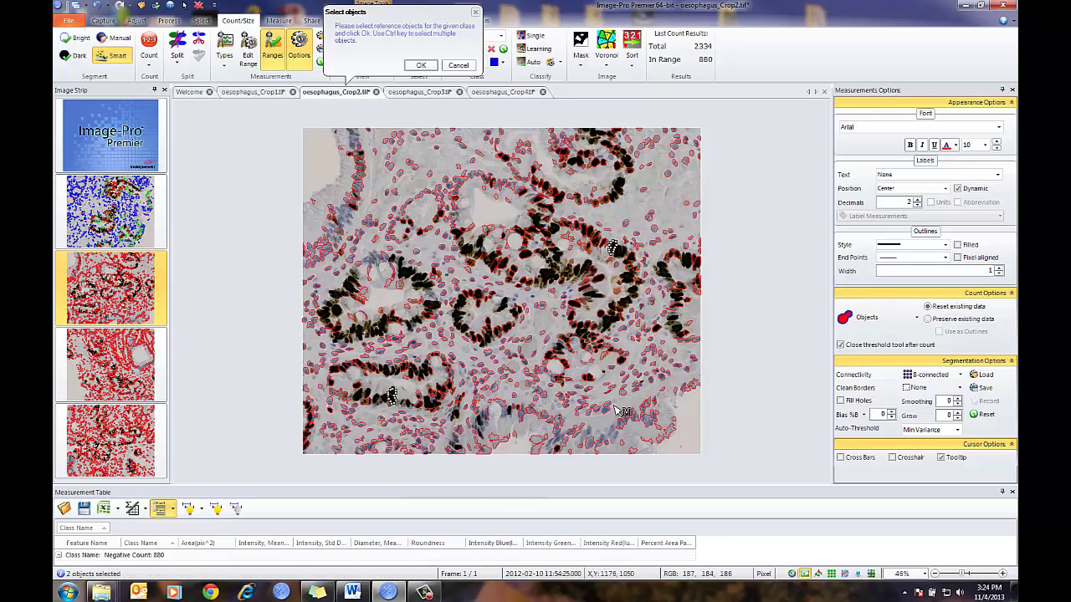
left_click(417, 65)
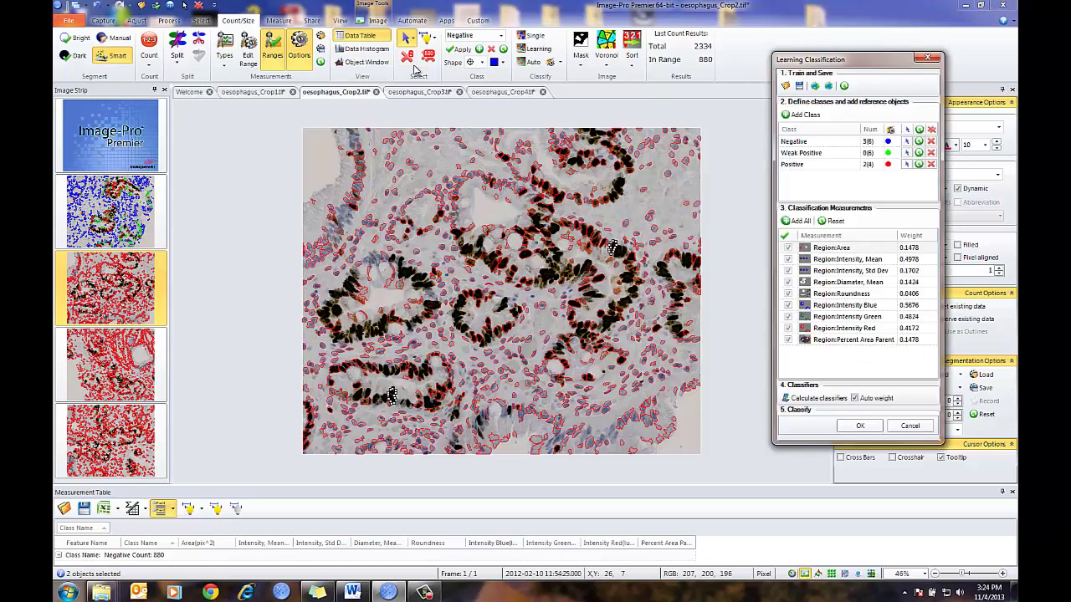
- Recalculate the classifiers with auto weight, classify the nuclei in oesophagus_Crop2 and show the object outlines filled
left_click(819, 398)
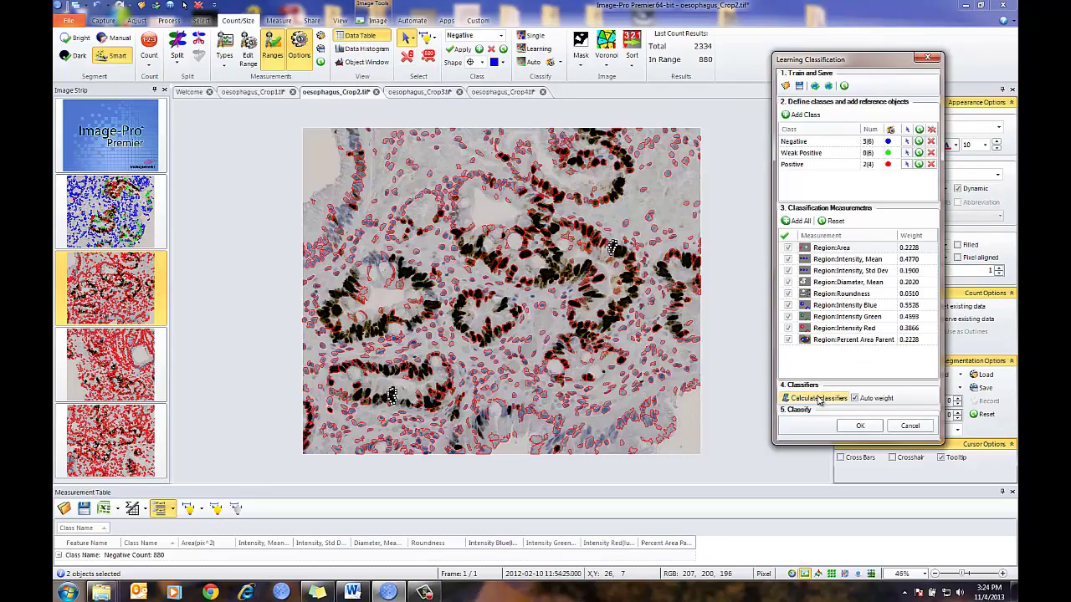
left_click(854, 427)
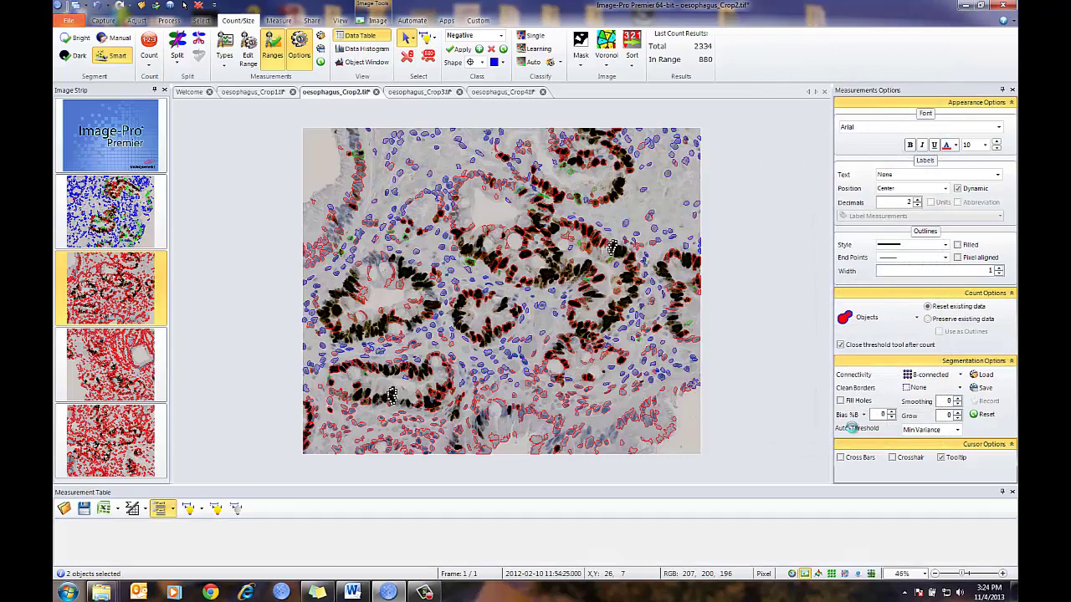
left_click(957, 246)
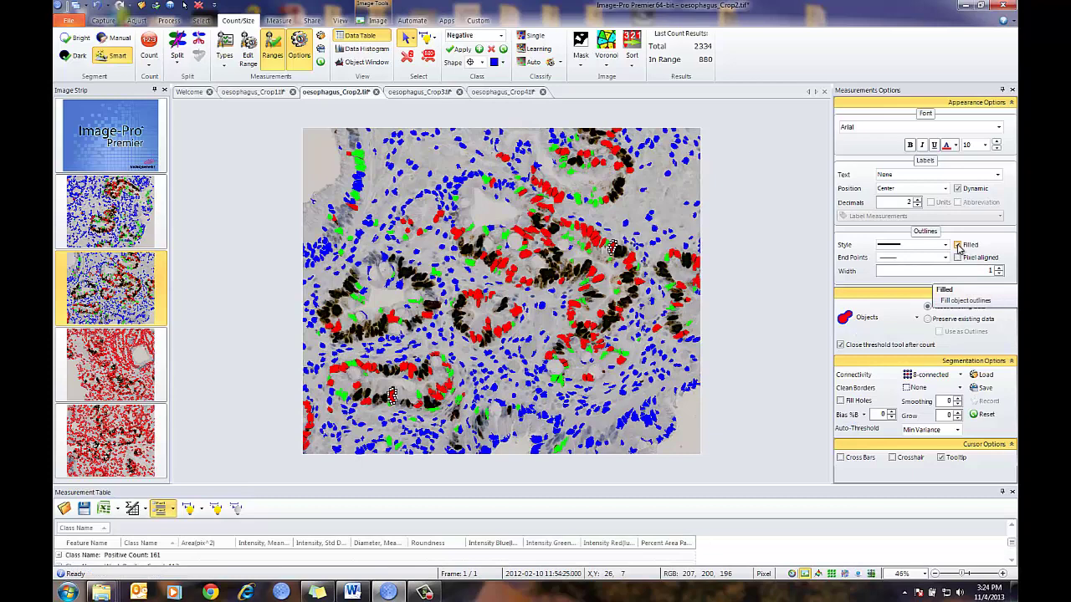
left_click(957, 245)
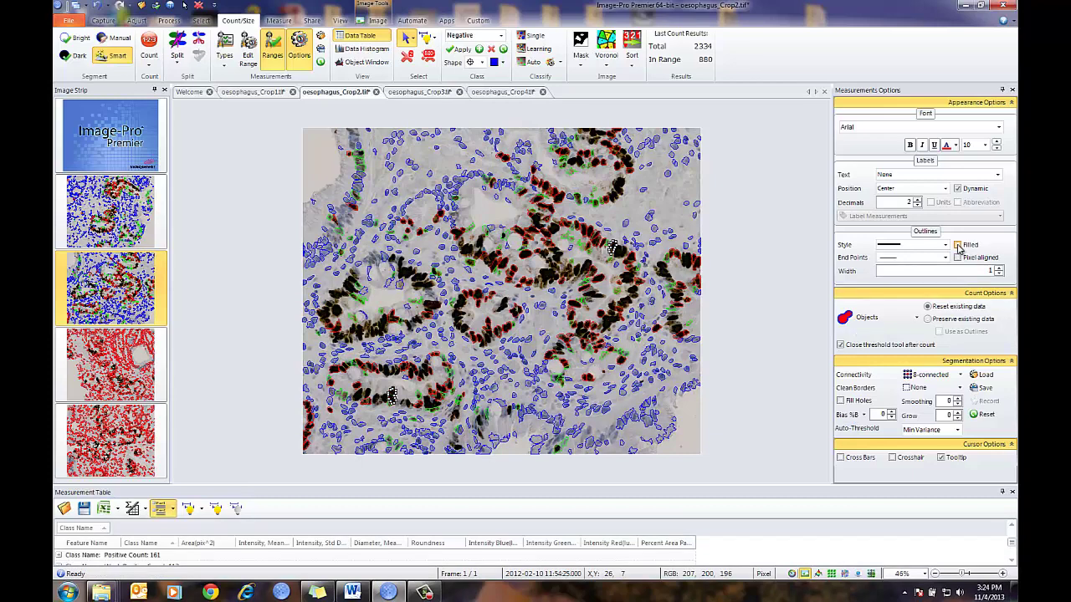
left_click(958, 246)
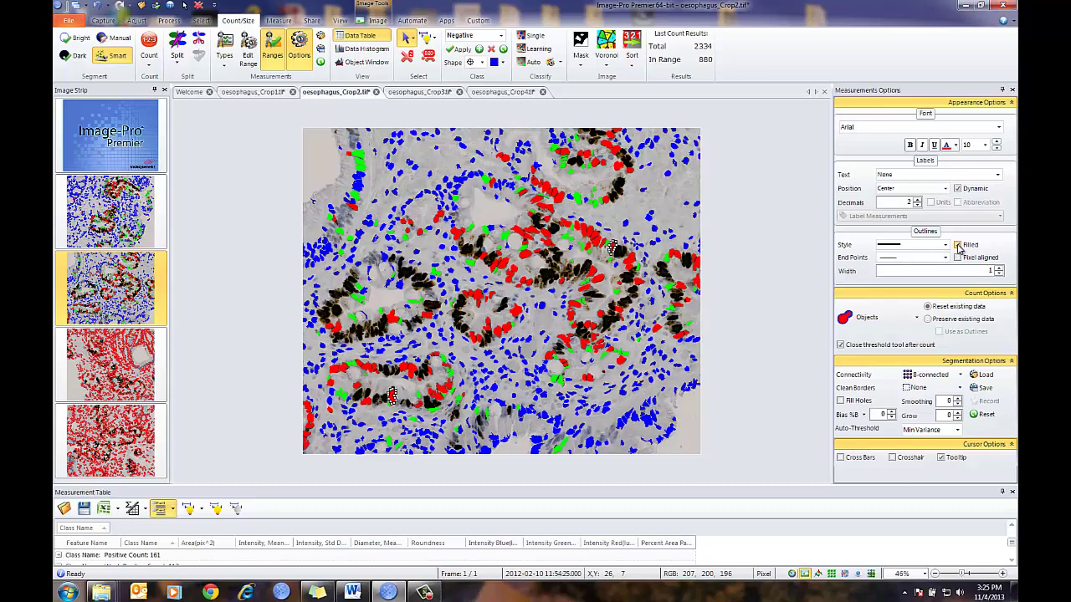
- Save the learning classification to a file named KI-67, and remove all classes from the learning classification's class list
left_click(538, 49)
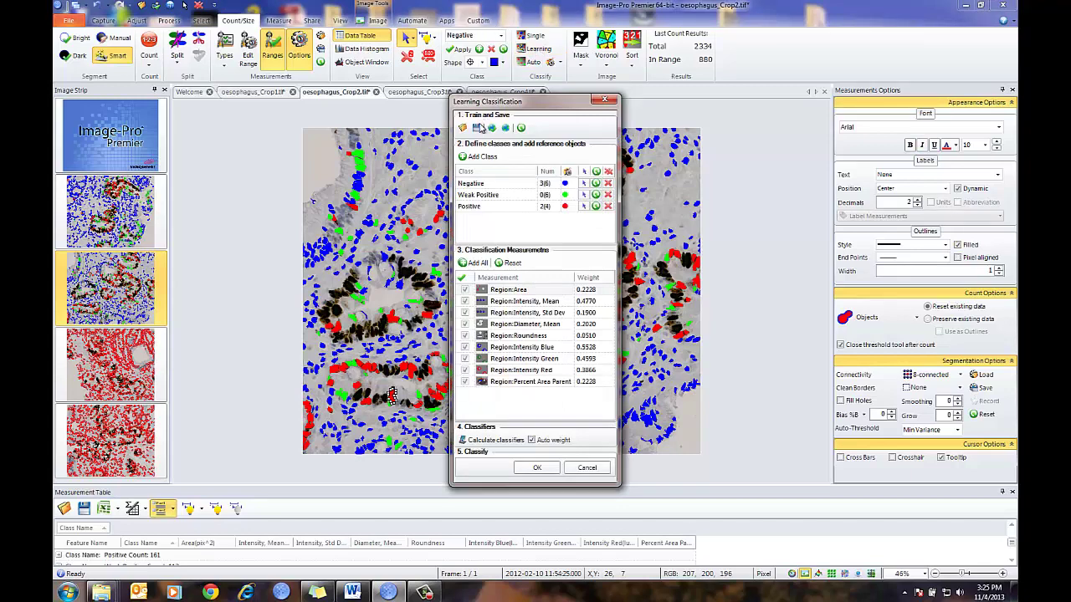
left_click(476, 127)
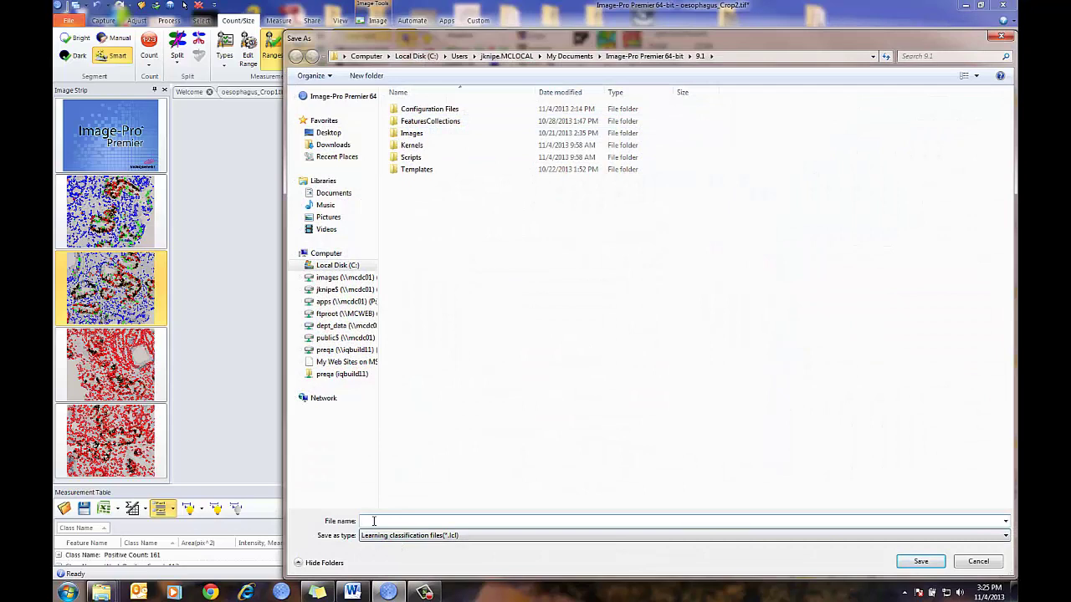
left_click(374, 521)
type("Ki-67")
left_click(928, 563)
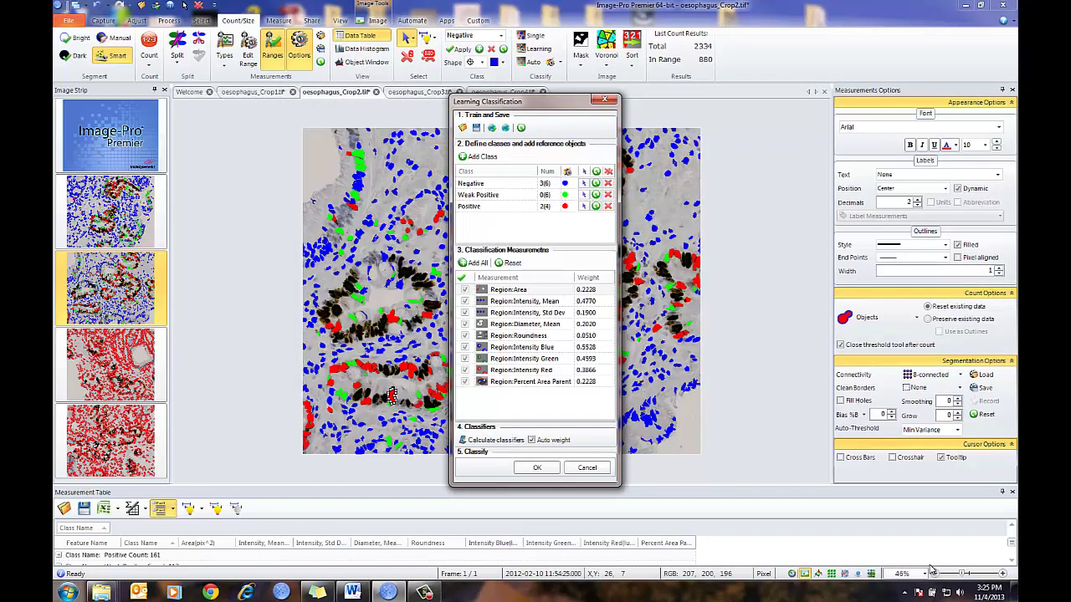
left_click(608, 171)
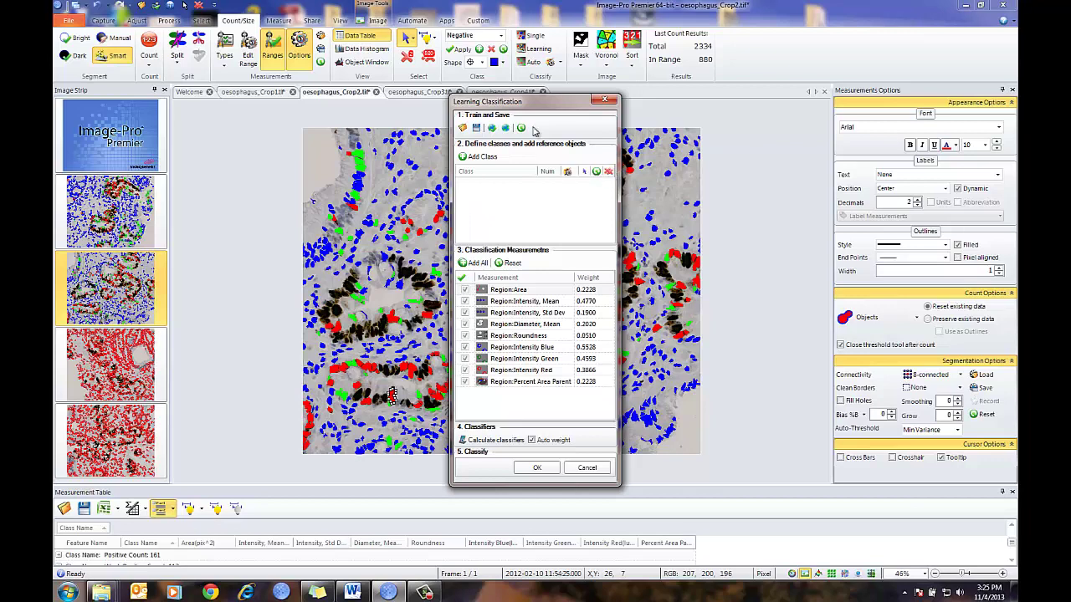
left_click(603, 99)
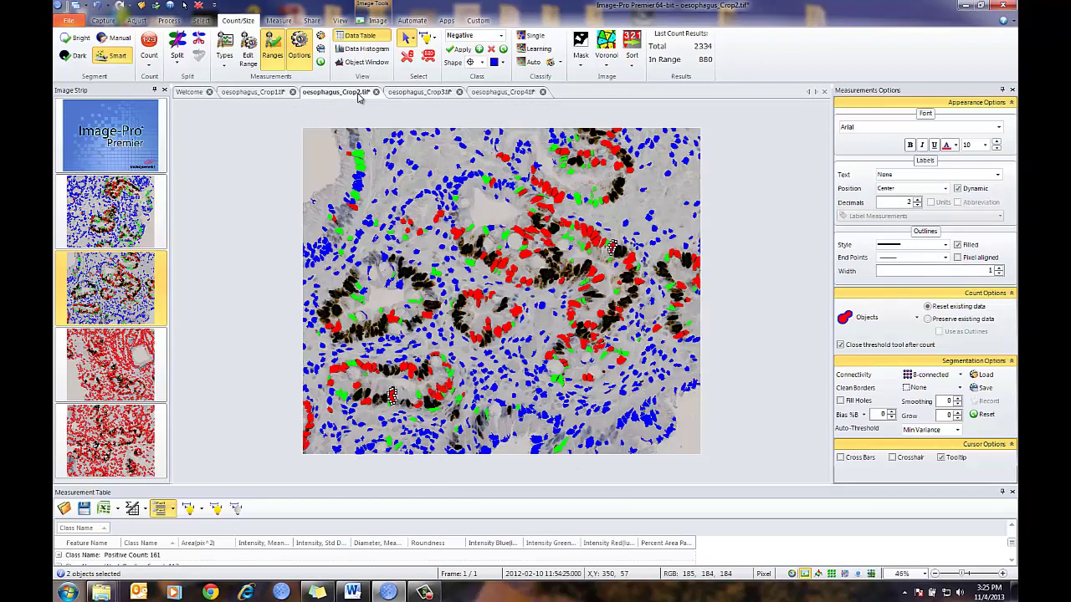
- Close the oesophagus_Crop2 and oesophagus_Crop1 images without saving their changes
left_click(375, 92)
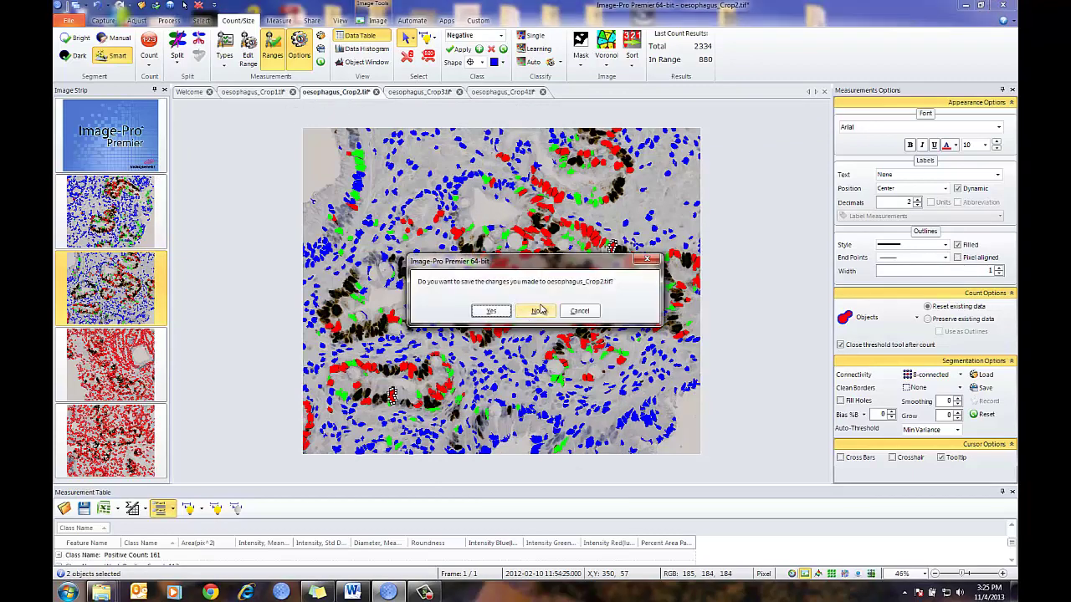
left_click(535, 310)
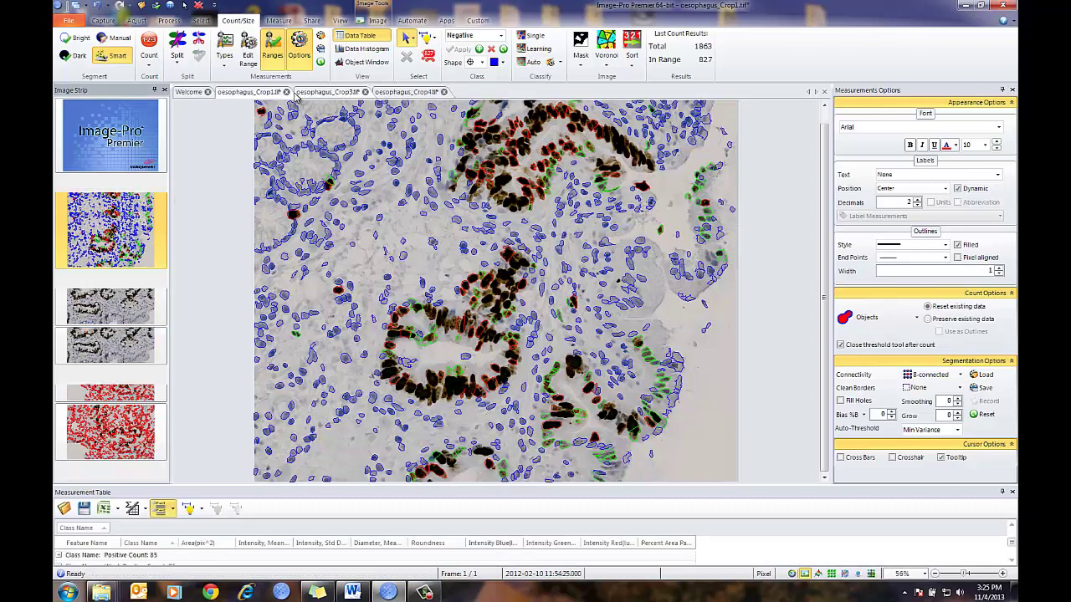
left_click(294, 91)
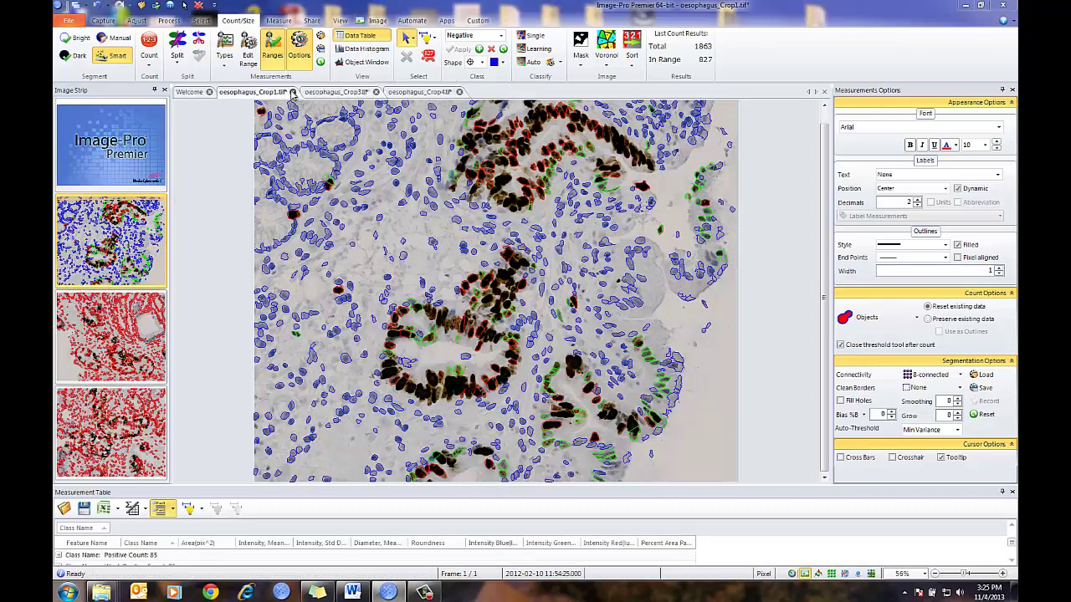
left_click(535, 312)
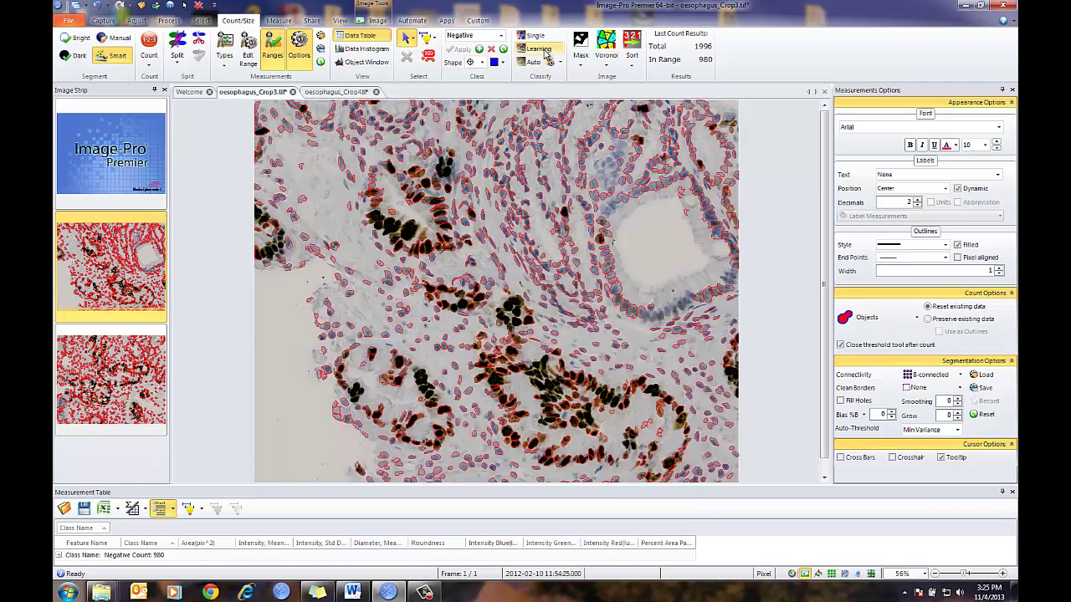
- Load the saved KI-67.lcl file into Learning Classification for the oesophagus_Crop3 image
left_click(545, 54)
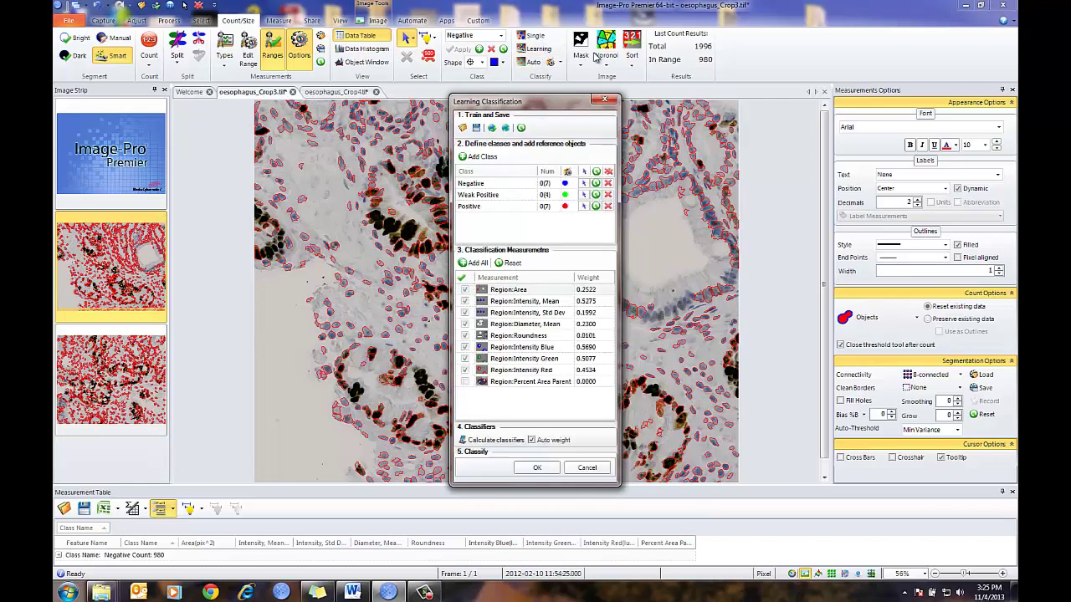
left_click_drag(538, 105, 784, 90)
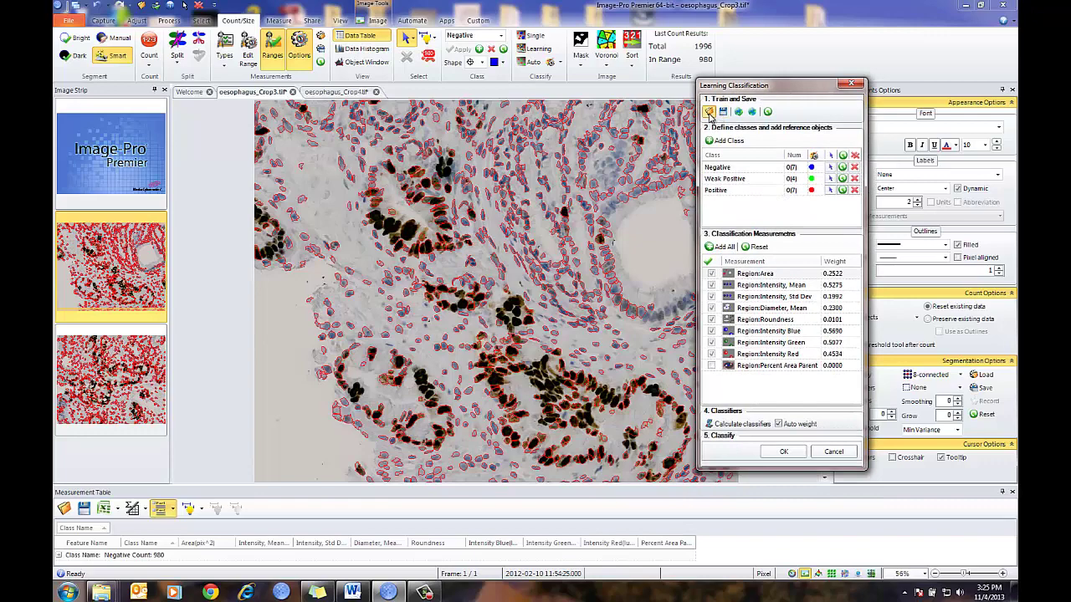
left_click(709, 111)
left_click(511, 183)
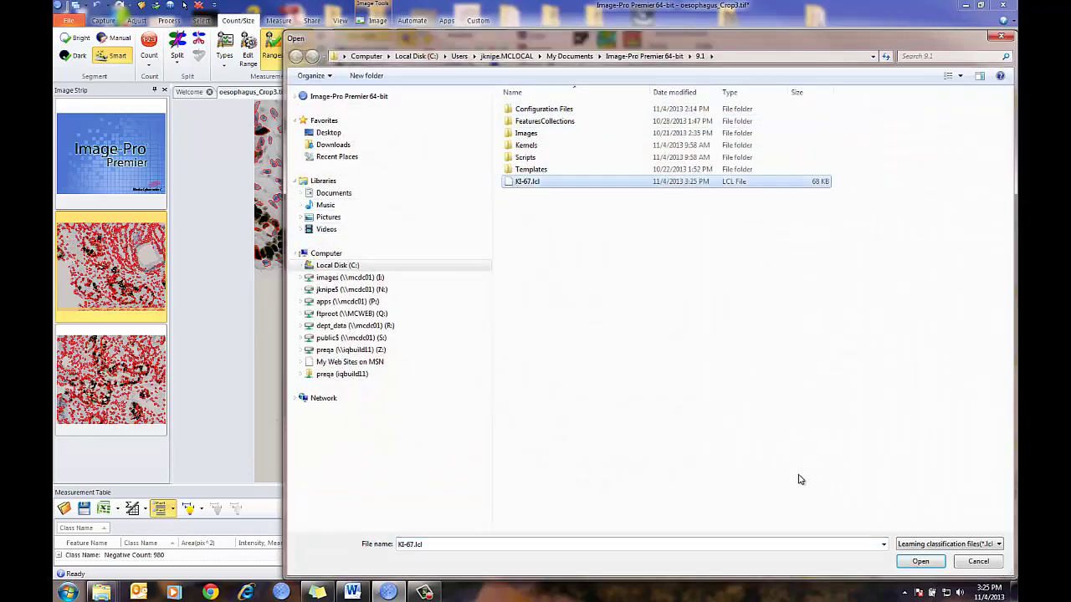
left_click(911, 561)
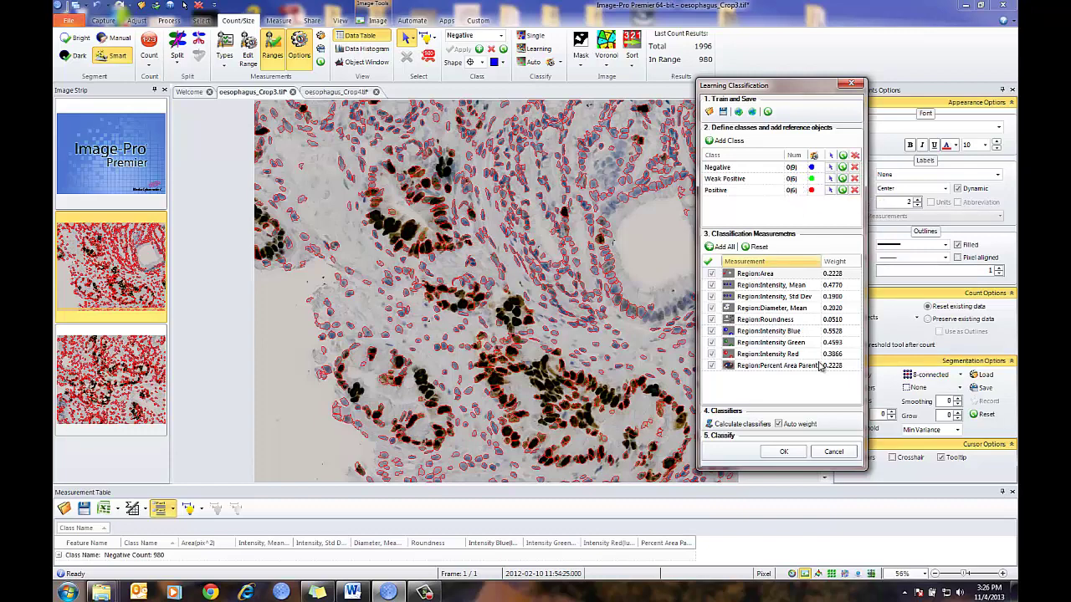
- Apply the loaded KI-67 classification to the nuclei in oesophagus_Crop3, compare filled and unfilled outlines, and leave the outlines unfilled
left_click(780, 452)
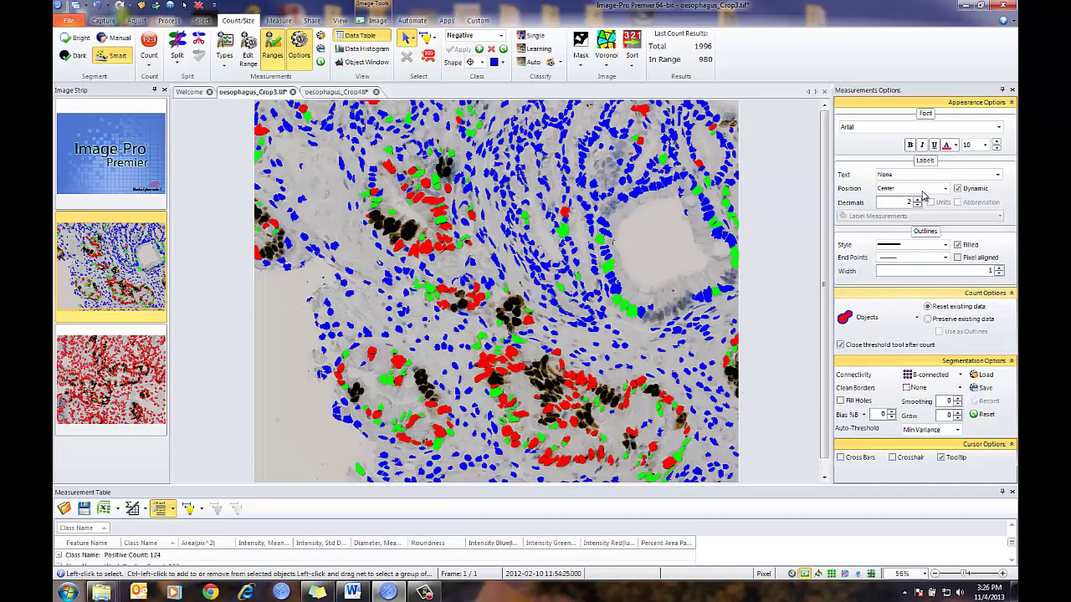
left_click(958, 245)
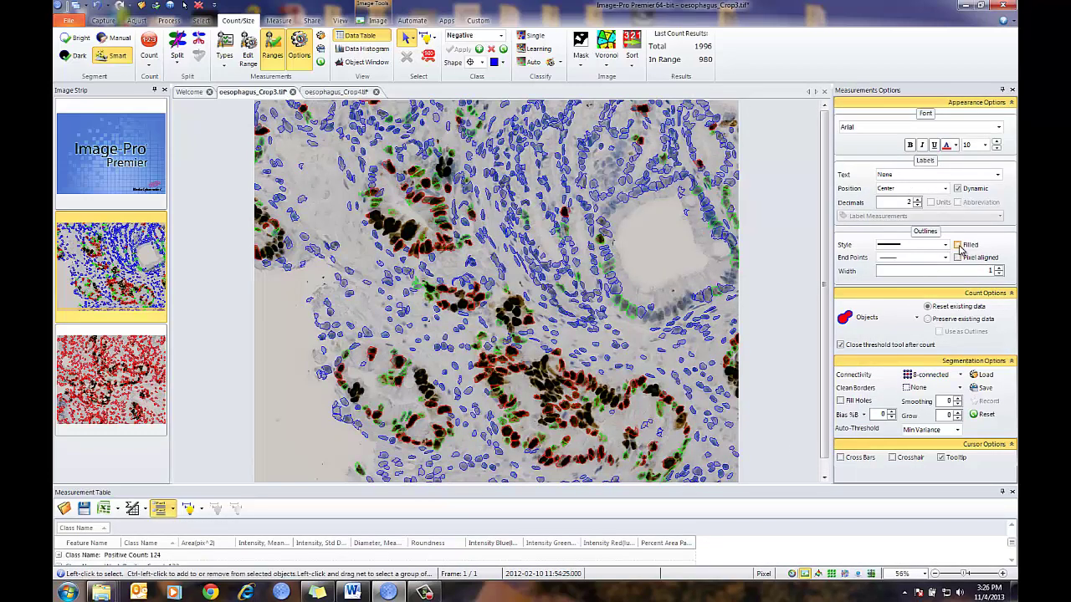
left_click(959, 245)
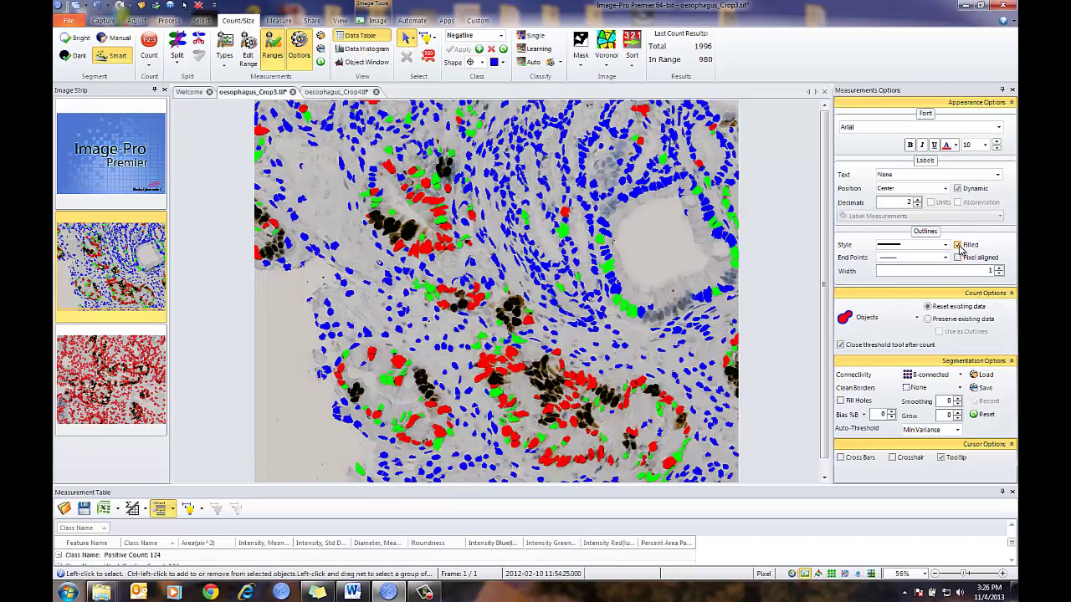
left_click(959, 245)
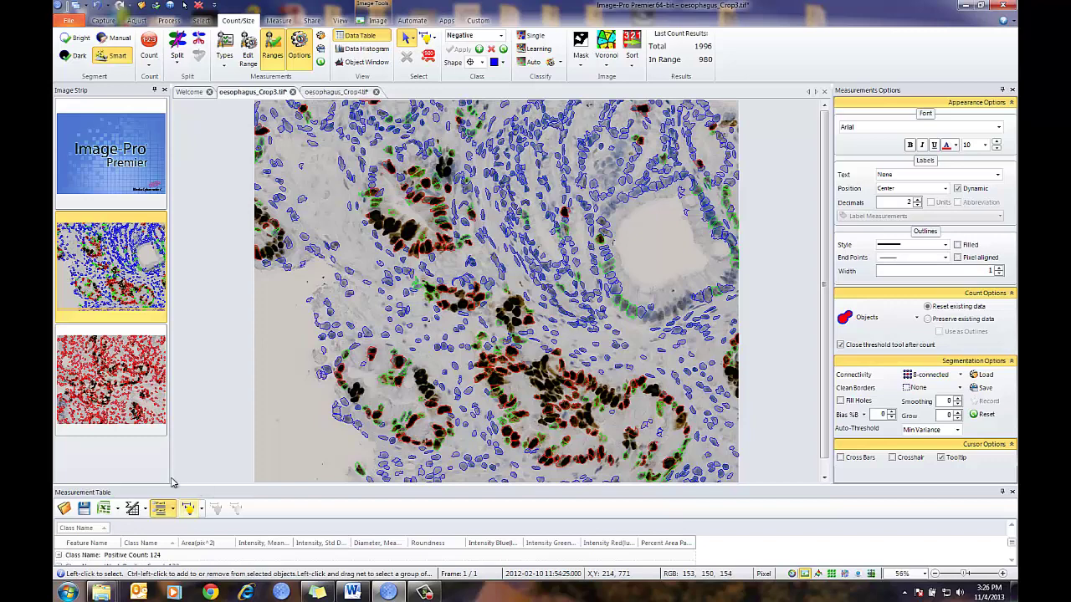
- Enlarge the Measurement Table and examine the object measurements grouped under the Positive and Weak Positive classes
left_click_drag(247, 486, 239, 317)
left_click(59, 397)
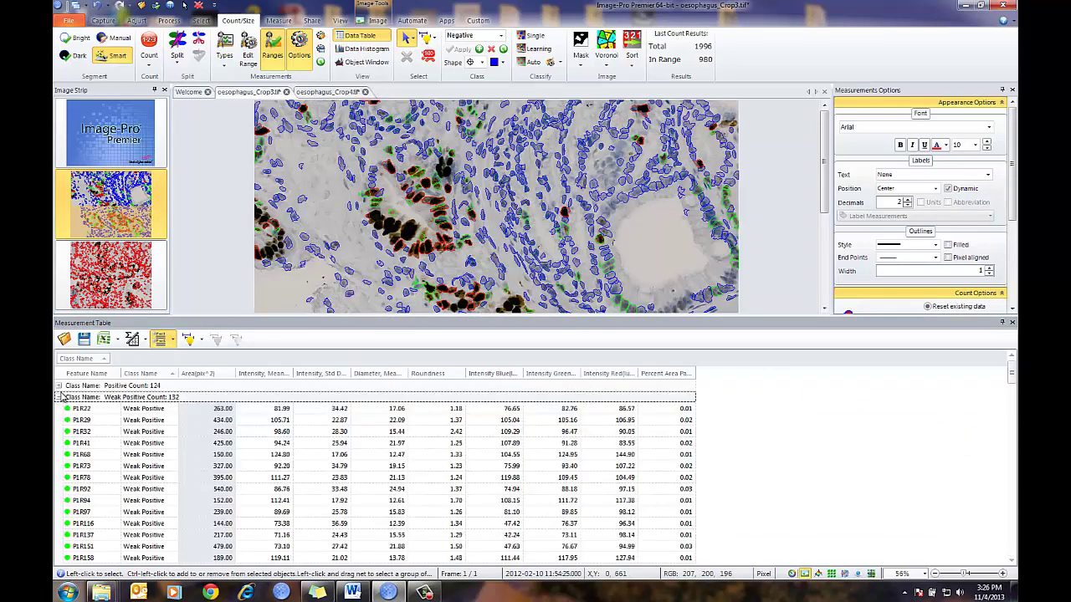
left_click(60, 386)
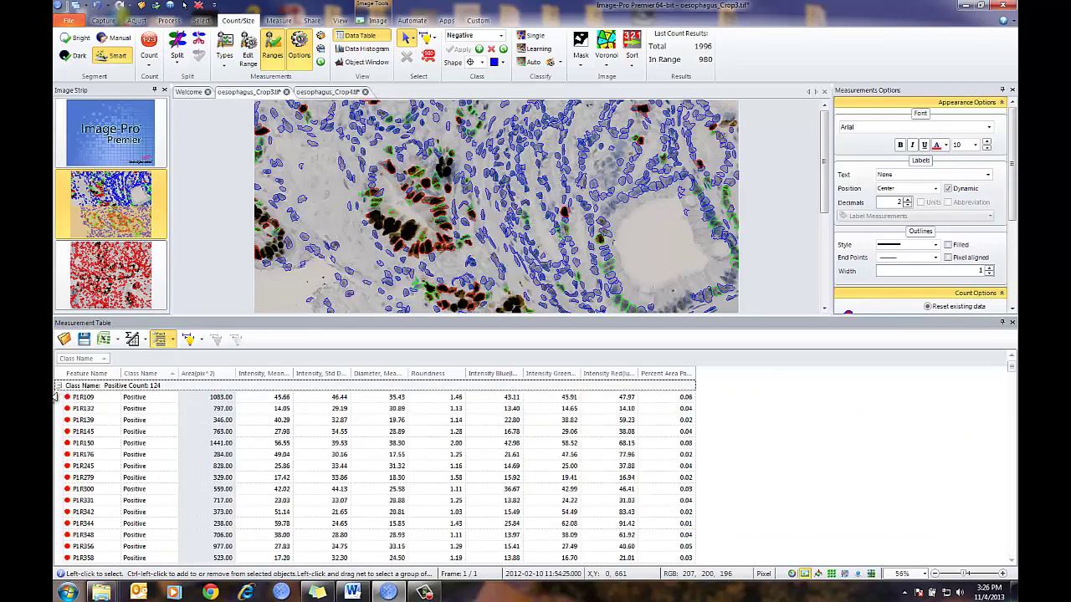
left_click(60, 385)
left_click(59, 397)
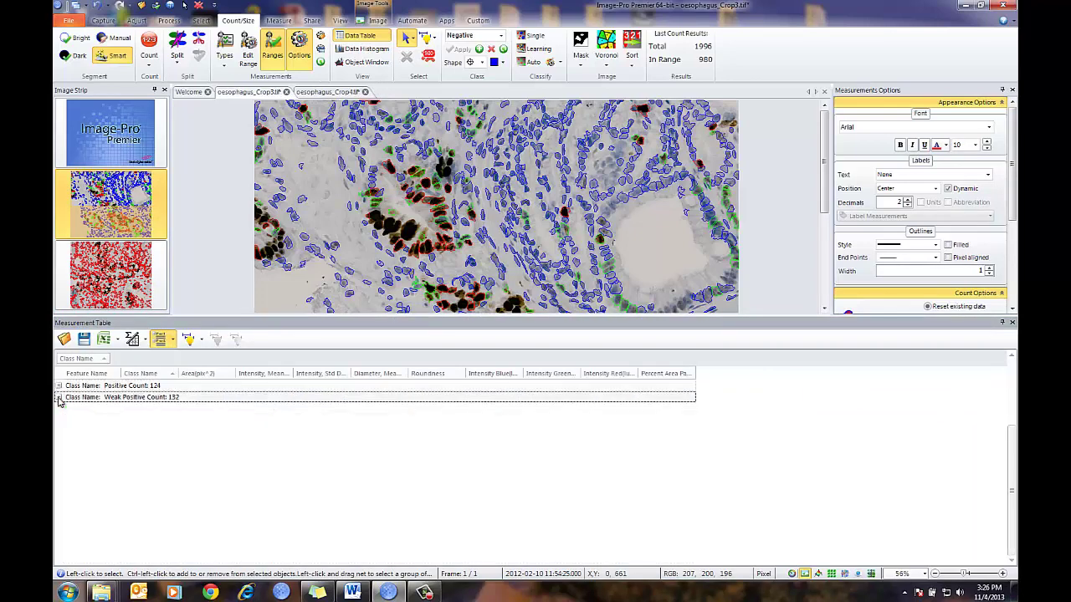
left_click(59, 398)
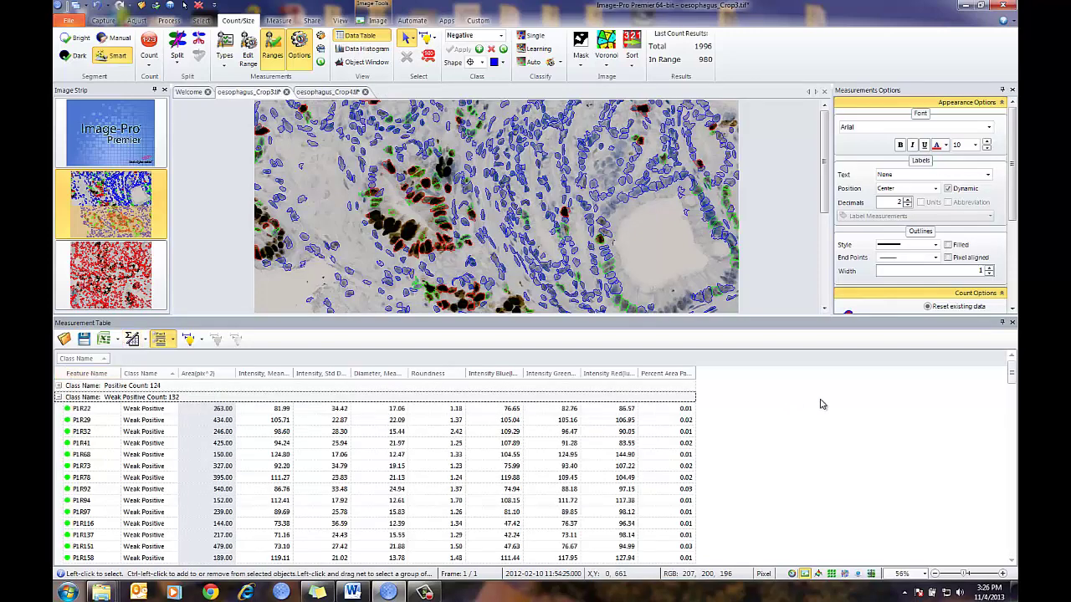
scroll(1013, 372, "up", 1)
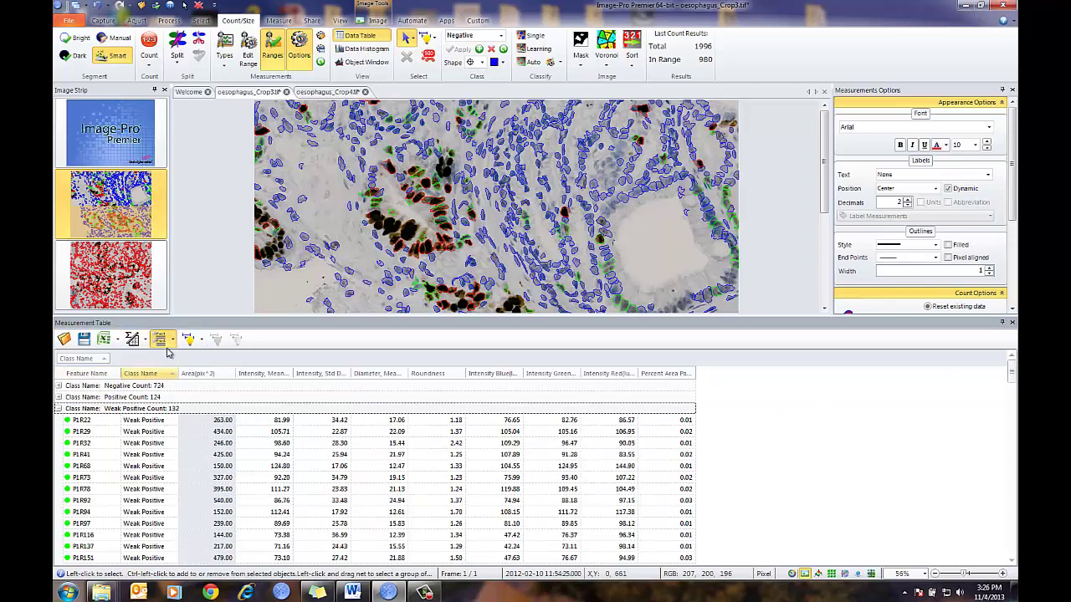